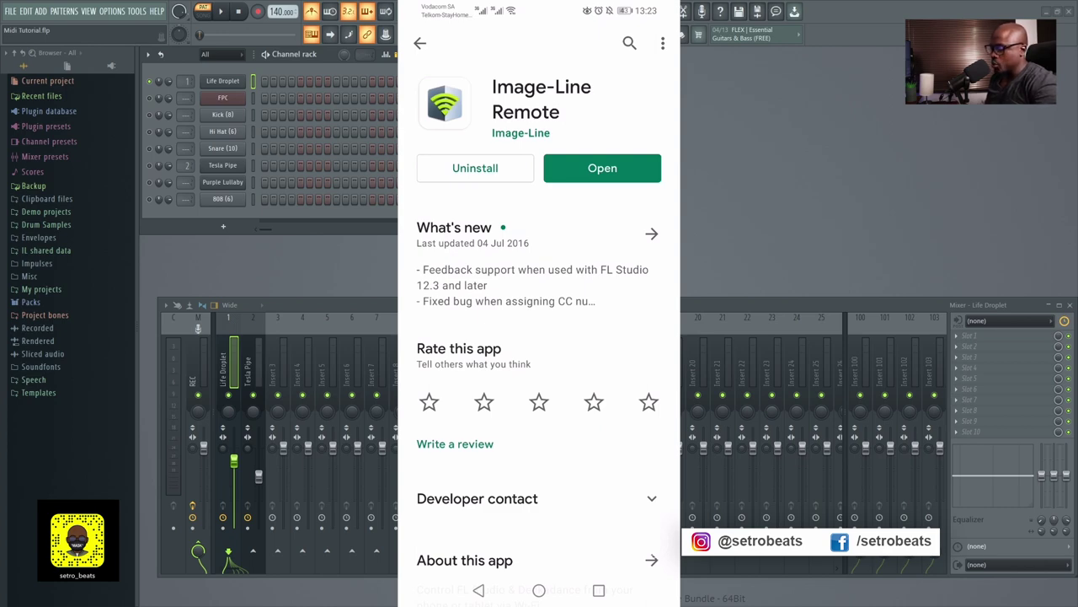
# Open the Image-Line Remote phone app, then enable Image-Line Remote in FL Studio's MIDI settings and select the FL Studio Remote input device
pyautogui.click(602, 172)
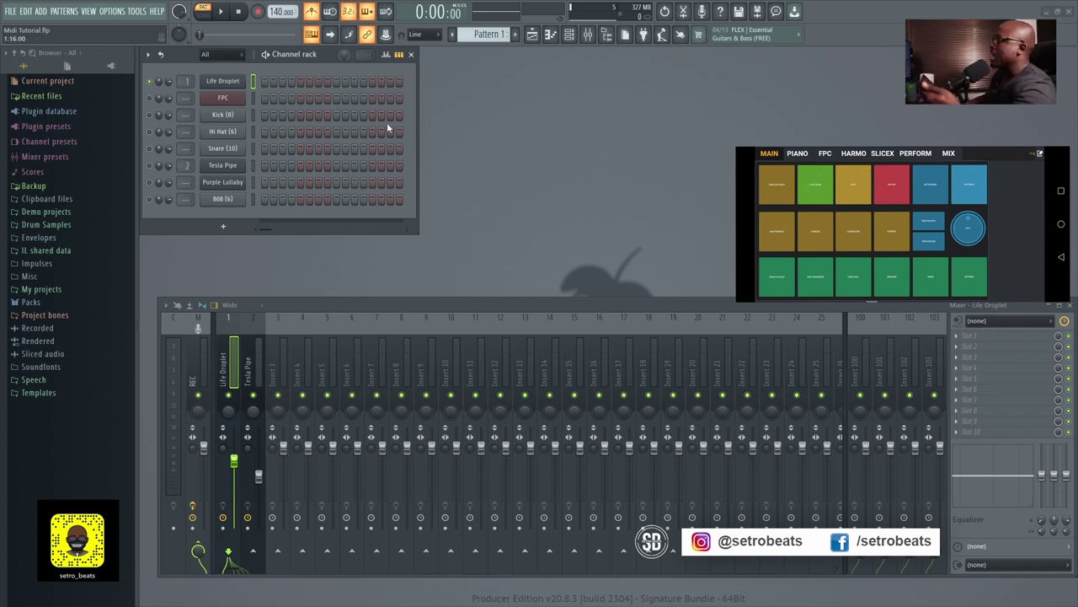
pyautogui.click(104, 11)
pyautogui.click(126, 37)
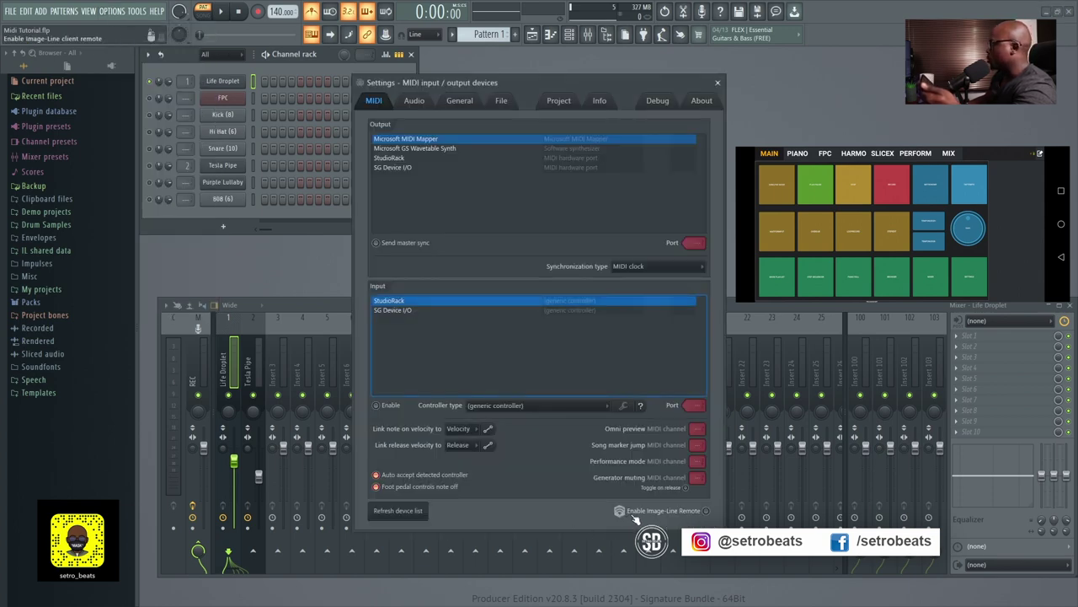
pyautogui.click(707, 511)
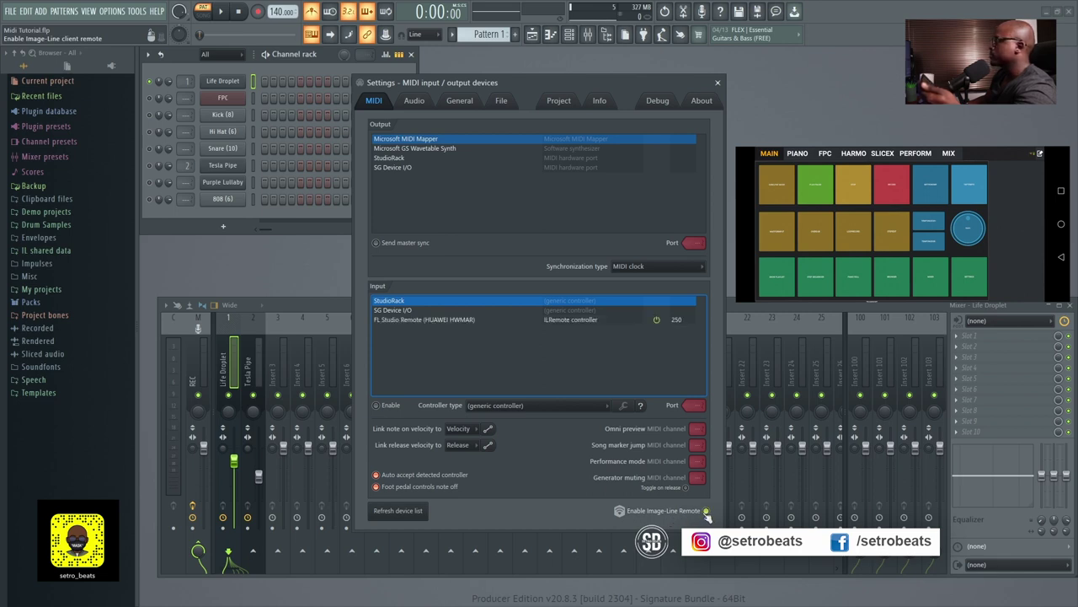
pyautogui.click(408, 322)
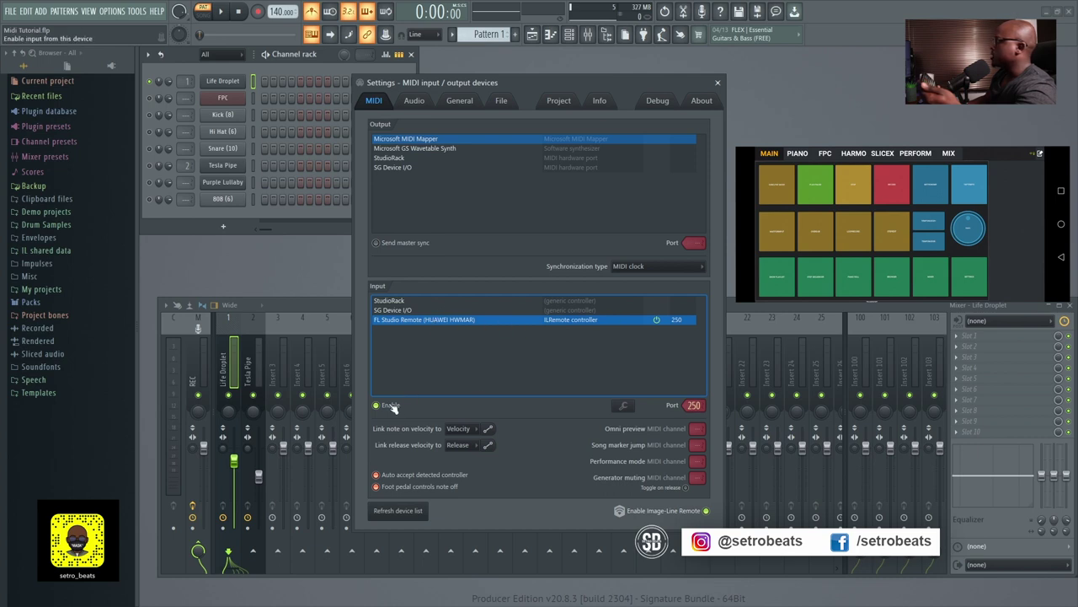
pyautogui.click(717, 83)
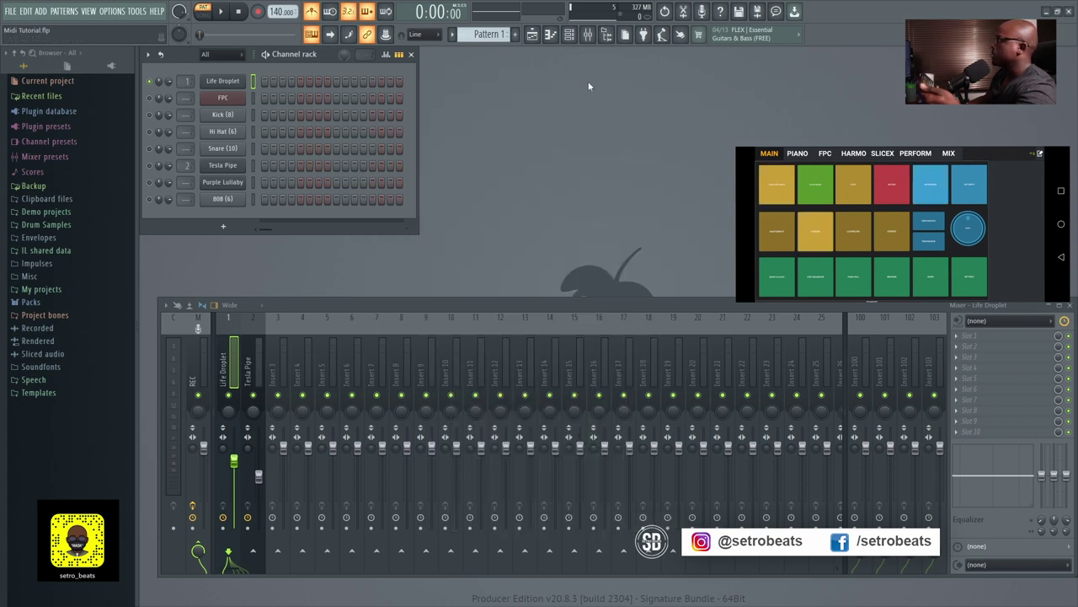
# Open the Life Droplet and FPC instruments and unsolo Life Droplet to enable all channels in the channel rack
pyautogui.click(223, 82)
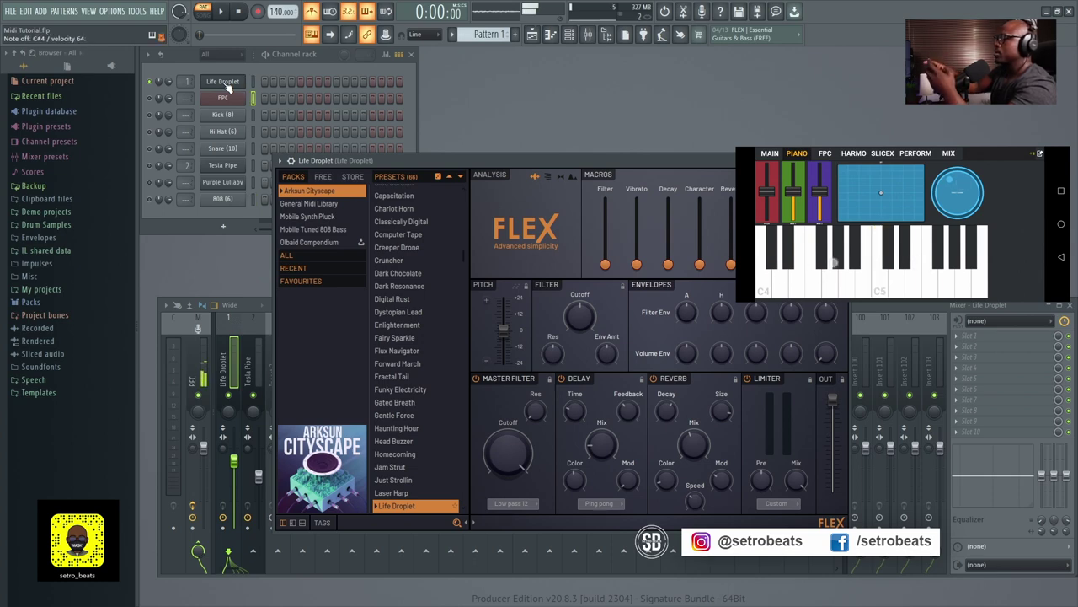
pyautogui.click(223, 98)
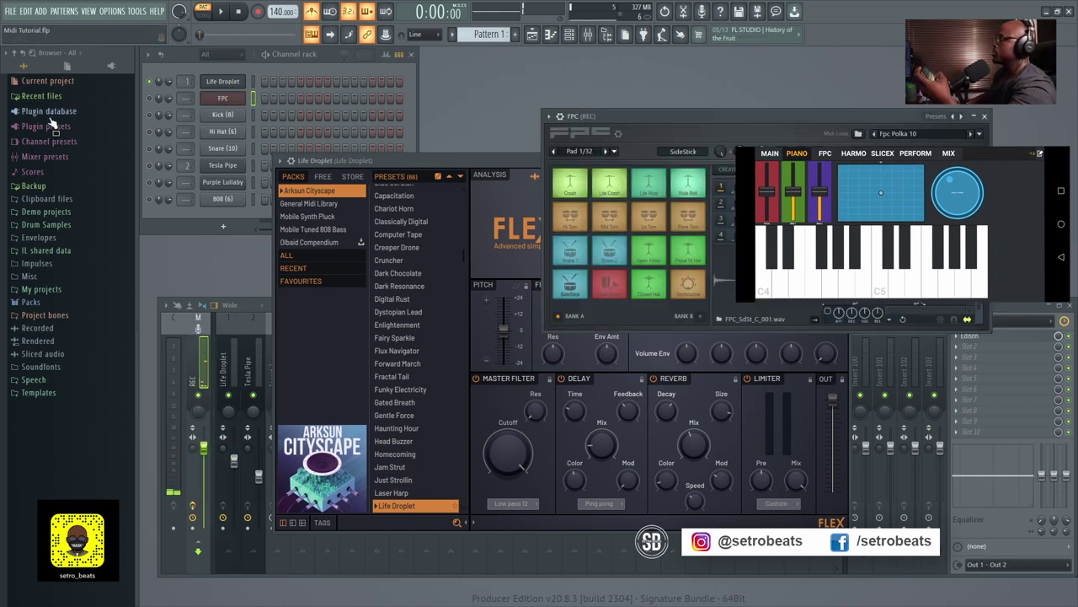
pyautogui.rightClick(149, 84)
pyautogui.press('Escape')
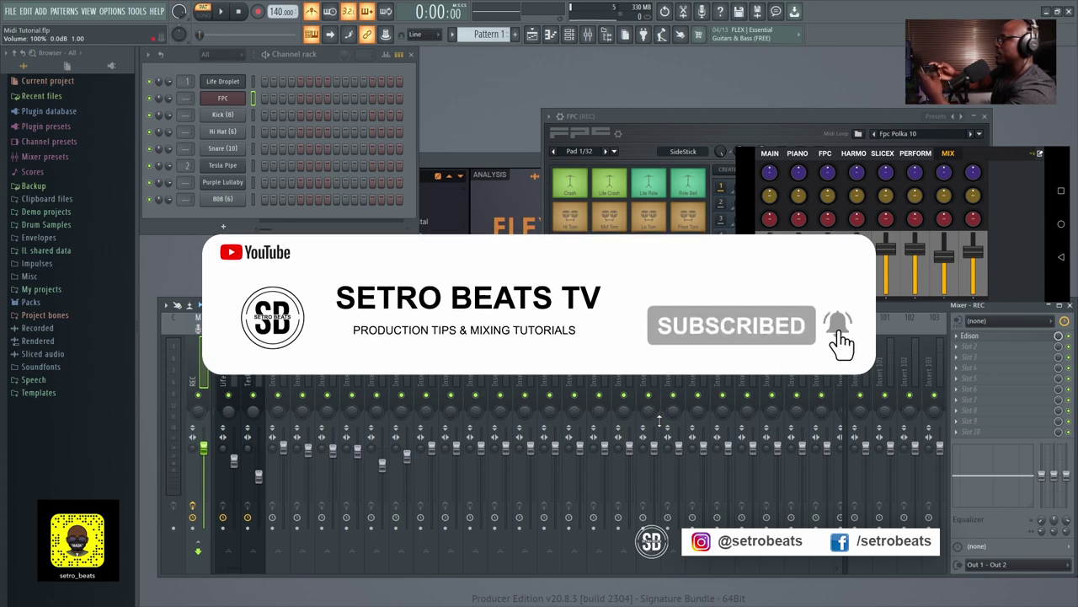
# Select the Tesla Pipe mixer track and show and hide the plugin picker, piano roll, channel rack and playlist in turn
pyautogui.click(261, 472)
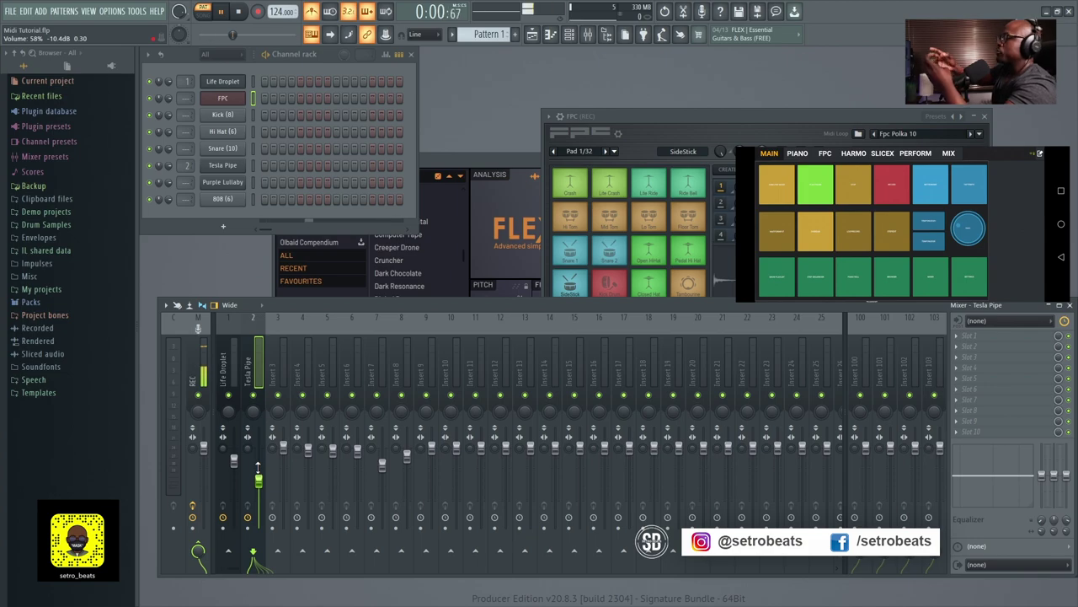
pyautogui.press('F8')
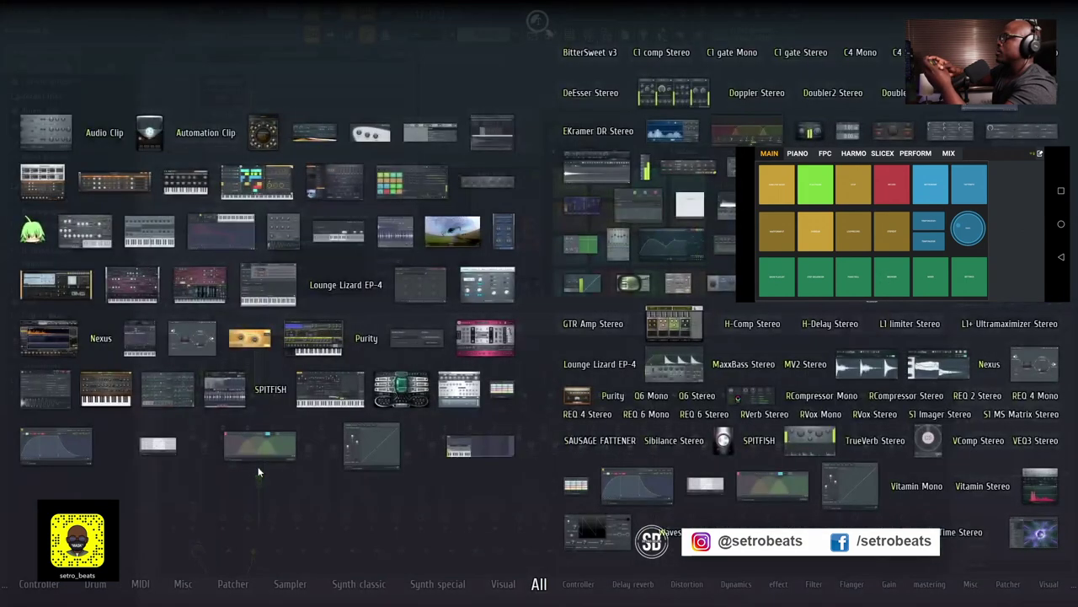
pyautogui.press('F8')
pyautogui.press('F7')
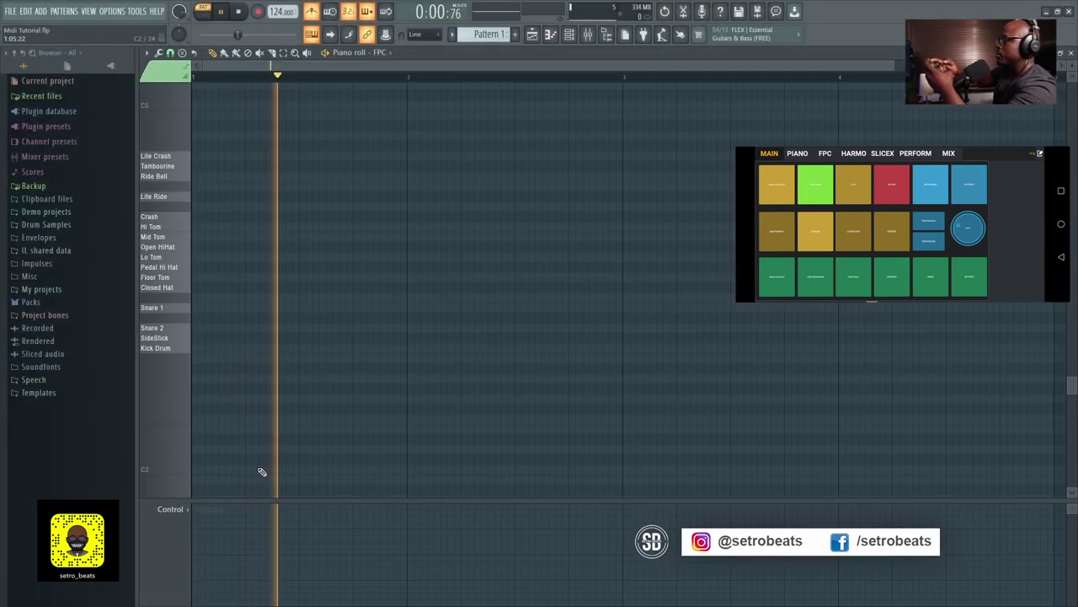
pyautogui.press('F7')
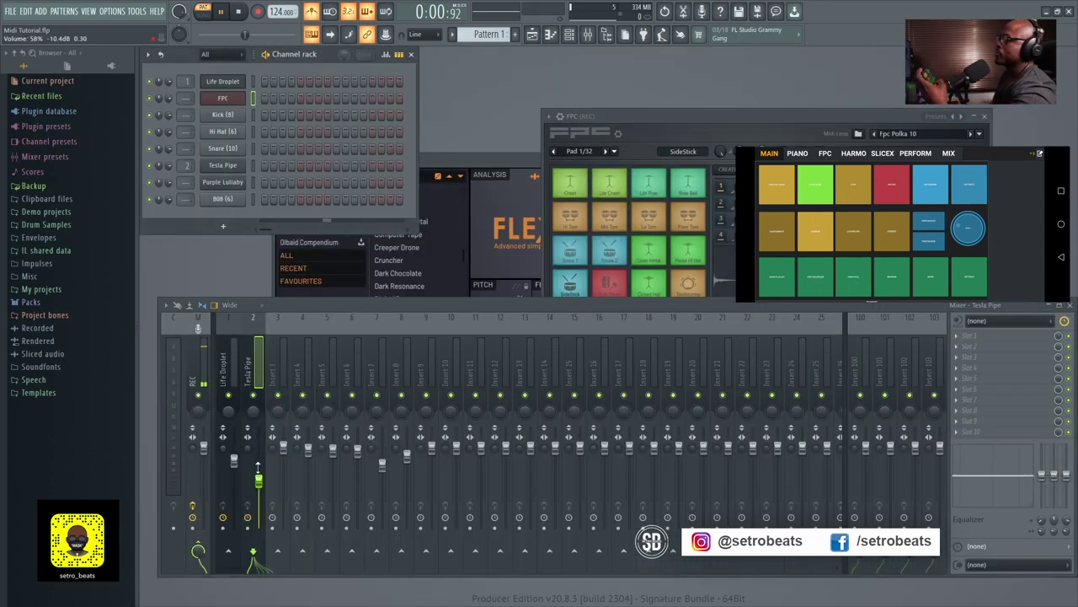
pyautogui.press('F6')
pyautogui.press('F6')
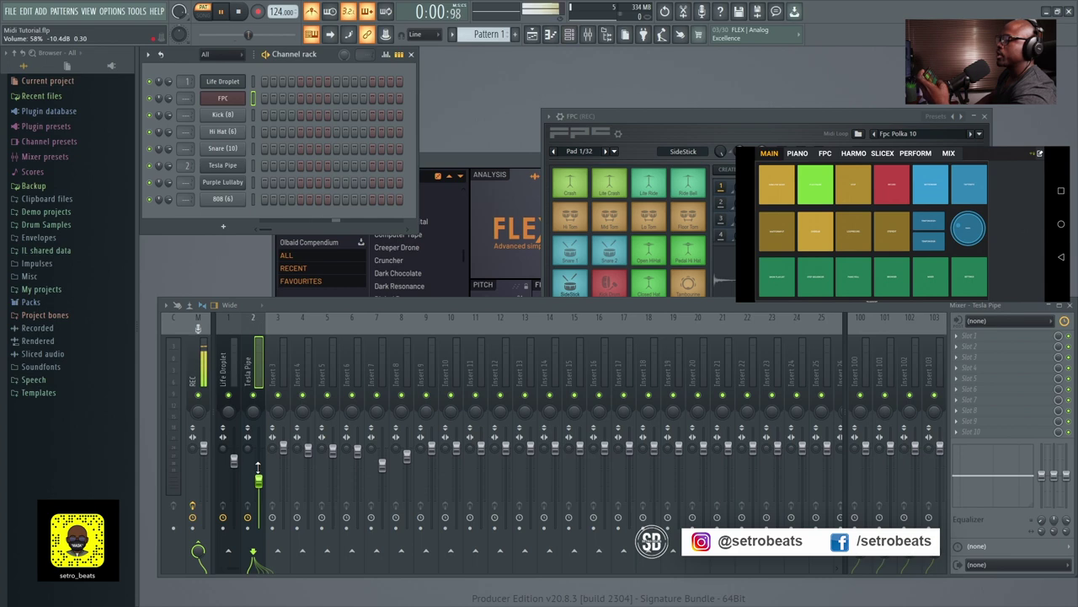
pyautogui.press('F5')
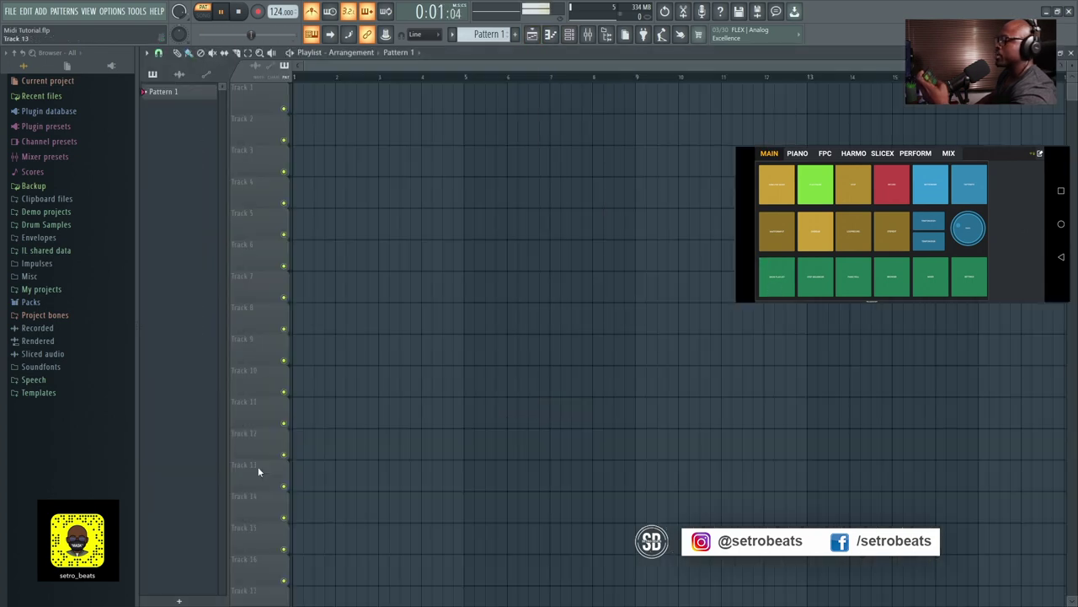
pyautogui.press('F5')
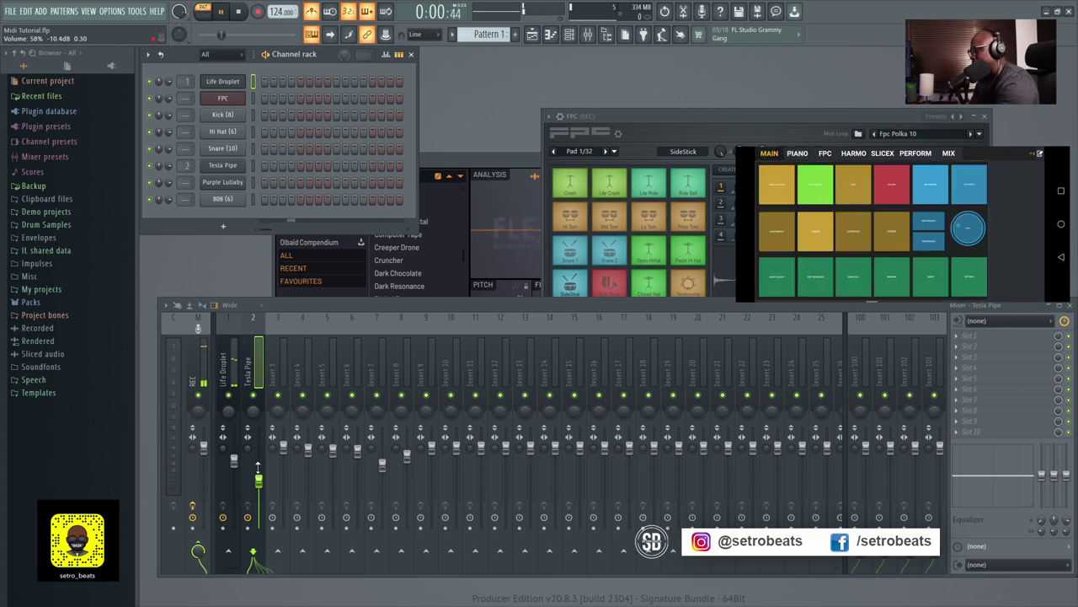
# Record a melody with the Life Droplet instrument into Pattern 1
pyautogui.press('space')
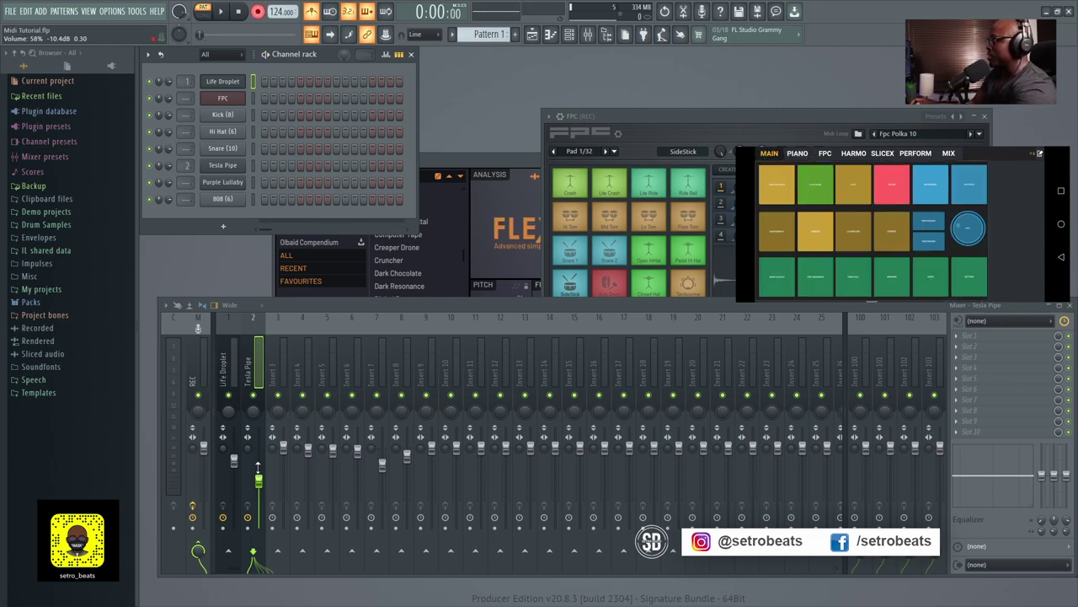
pyautogui.press('space')
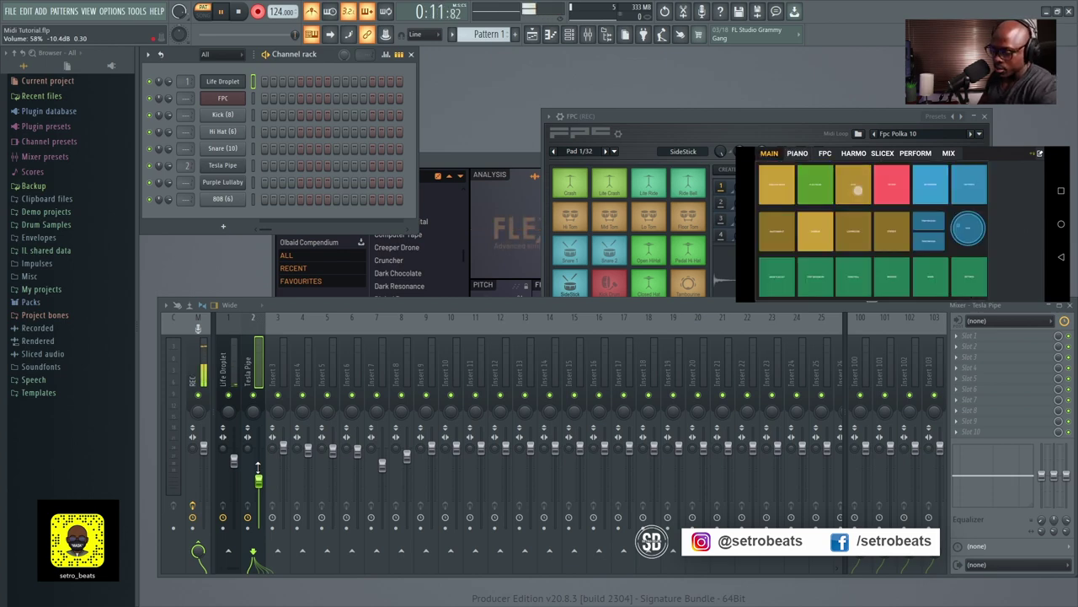
pyautogui.press('space')
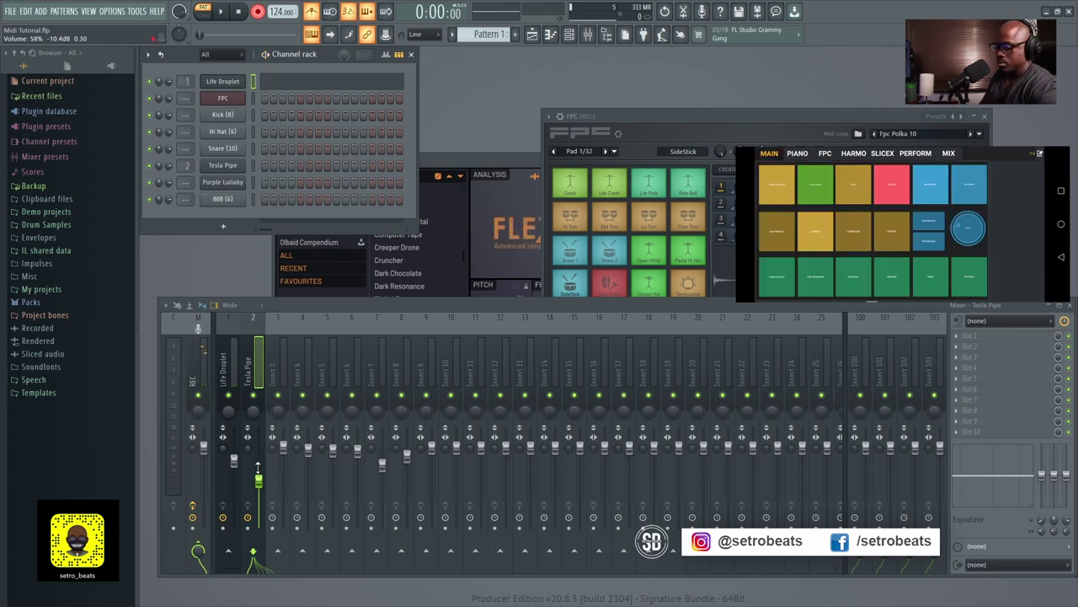
pyautogui.press('space')
# Select all recorded Life Droplet notes in the piano roll and shift them one bar earlier to start at bar 1
pyautogui.click(332, 82)
pyautogui.scroll(-2, 604, 412)
pyautogui.scroll(3, 600, 412)
pyautogui.scroll(3, 600, 413)
pyautogui.scroll(3, 374, 497)
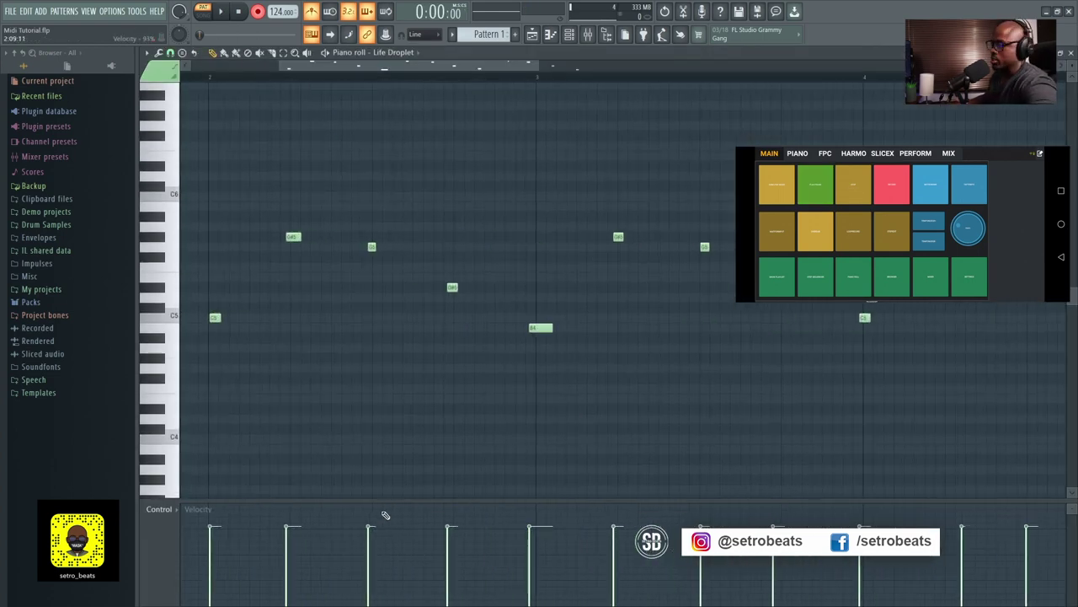
pyautogui.scroll(-1, 428, 448)
pyautogui.scroll(-2, 428, 448)
pyautogui.moveTo(965, 413); pyautogui.dragTo(197, 91)
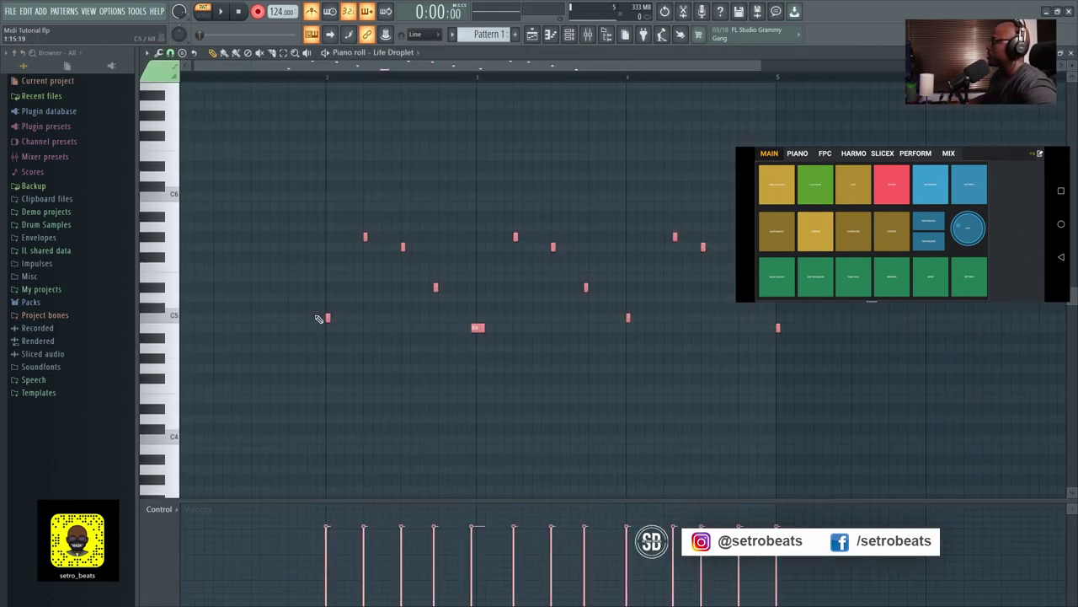
pyautogui.moveTo(327, 317); pyautogui.dragTo(174, 320)
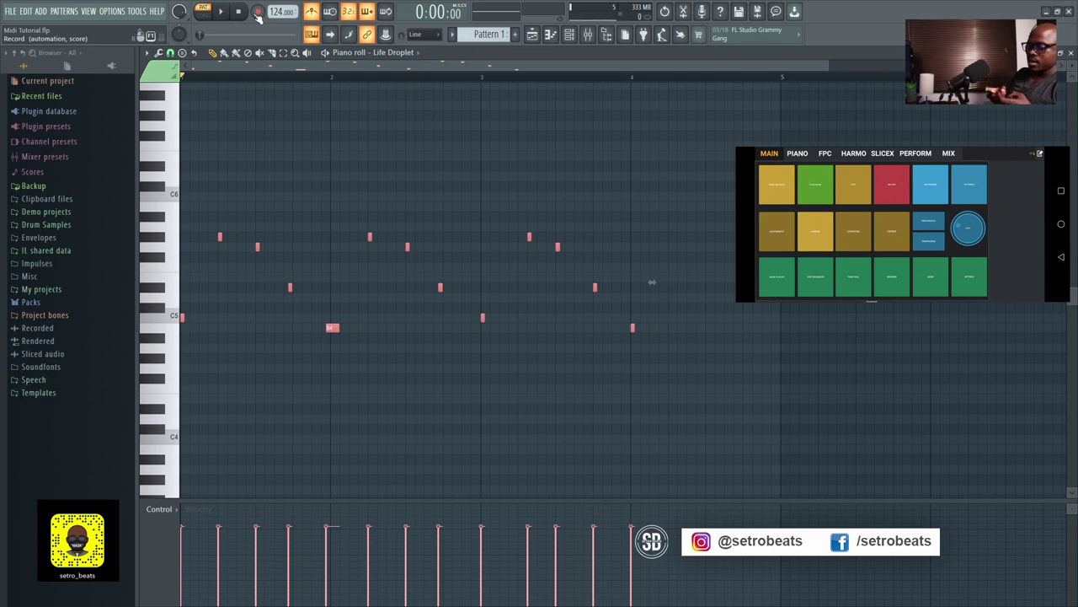
# Play back the Life Droplet melody and quantize its notes to the grid
pyautogui.press('space')
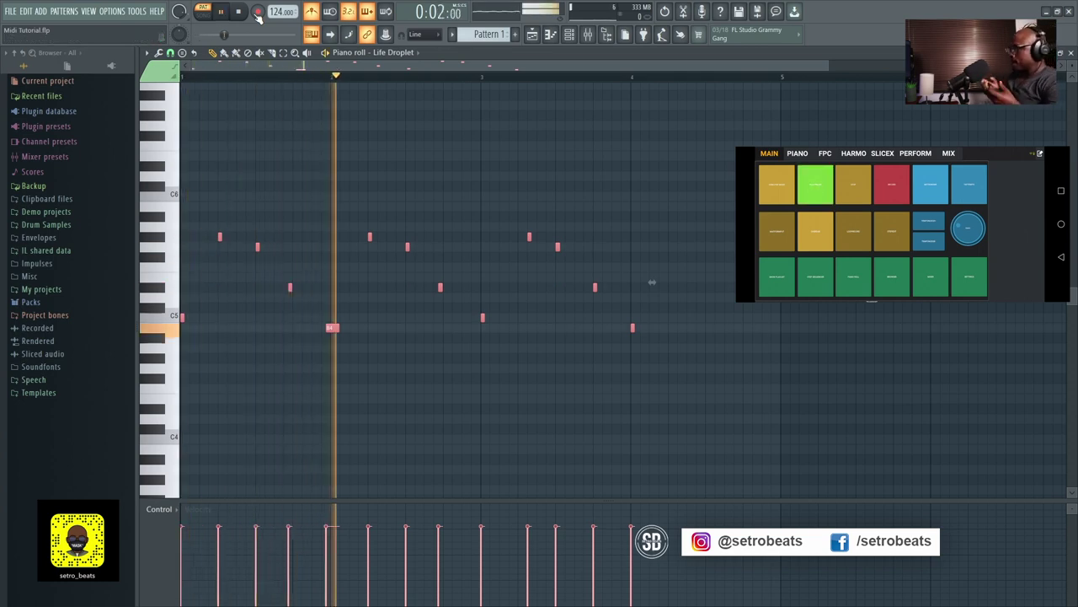
pyautogui.click(170, 53)
pyautogui.click(171, 79)
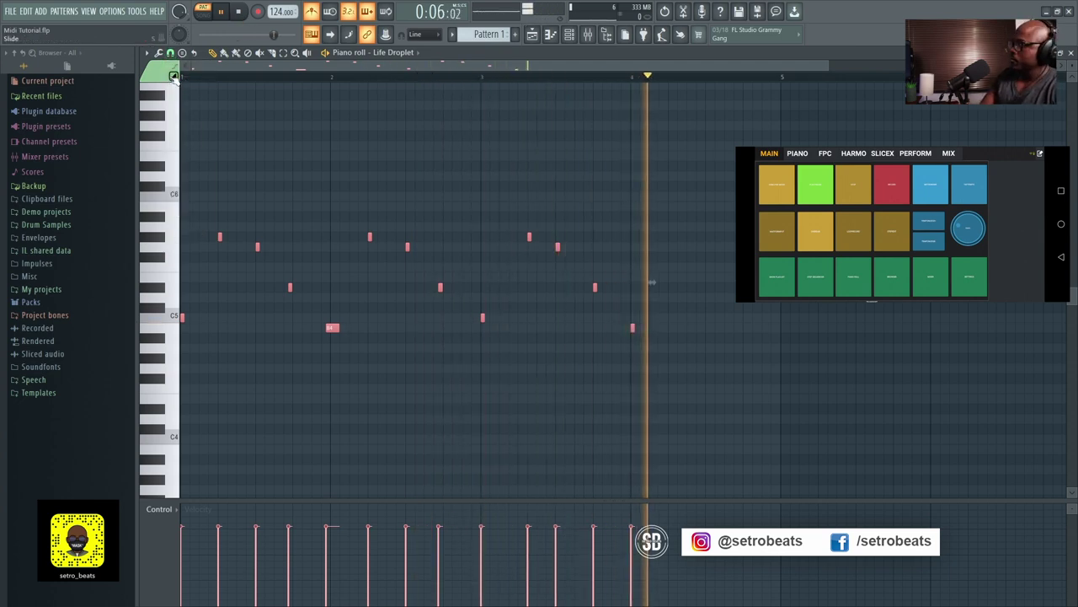
pyautogui.hotkey('ctrl', 'q')
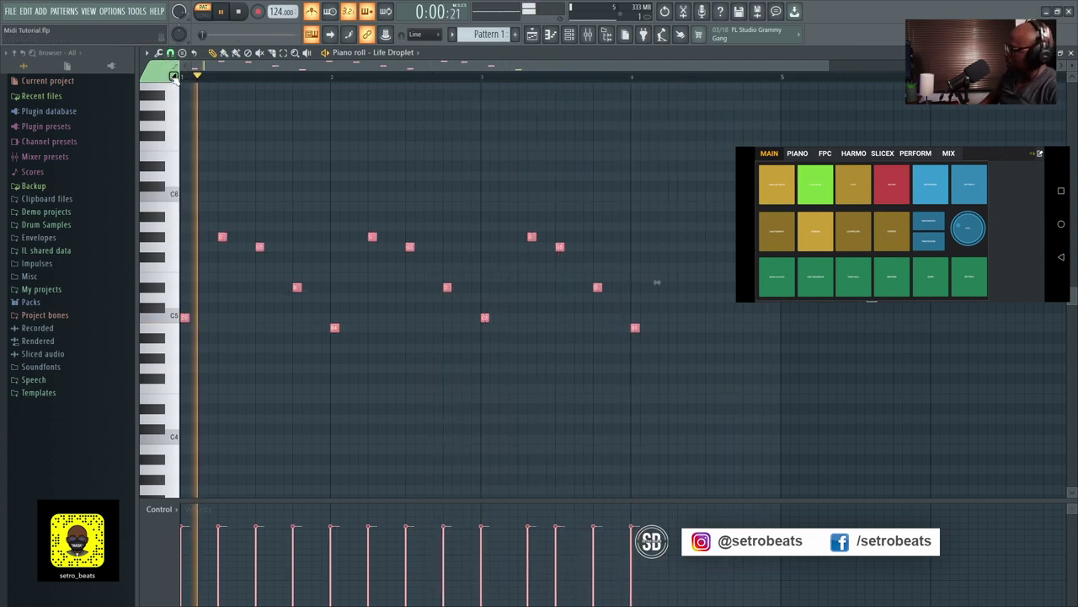
# Delete the five Life Droplet notes from bar 3 onward, stop playback and deselect the remaining notes
pyautogui.rightClick(635, 327)
pyautogui.rightClick(560, 246)
pyautogui.rightClick(531, 236)
pyautogui.rightClick(484, 317)
pyautogui.rightClick(597, 286)
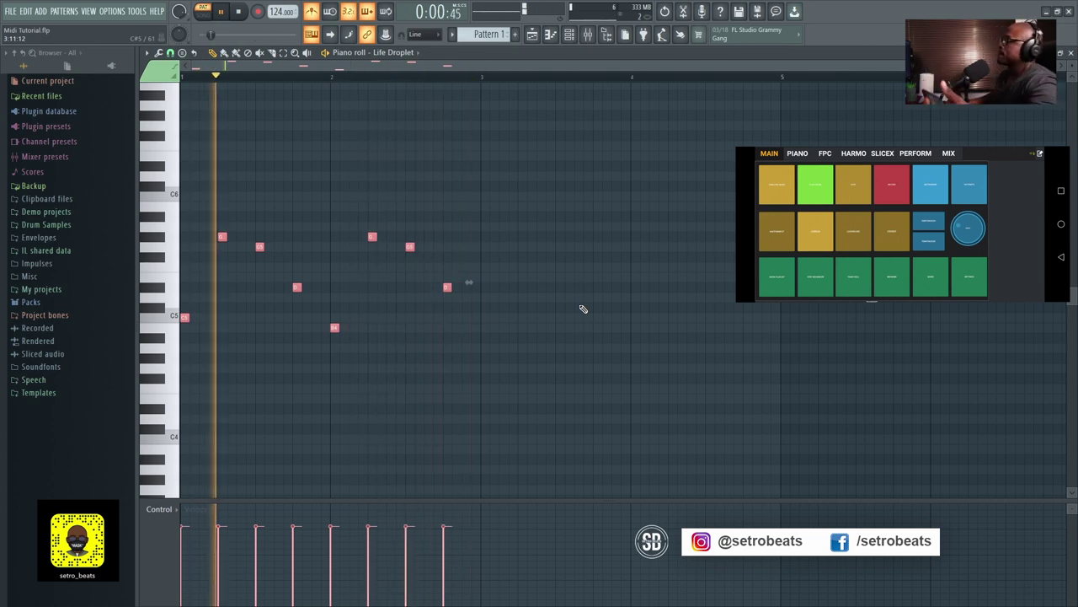
pyautogui.press('space')
pyautogui.keyDown('ctrl'); pyautogui.click(595, 320); pyautogui.keyUp('ctrl')
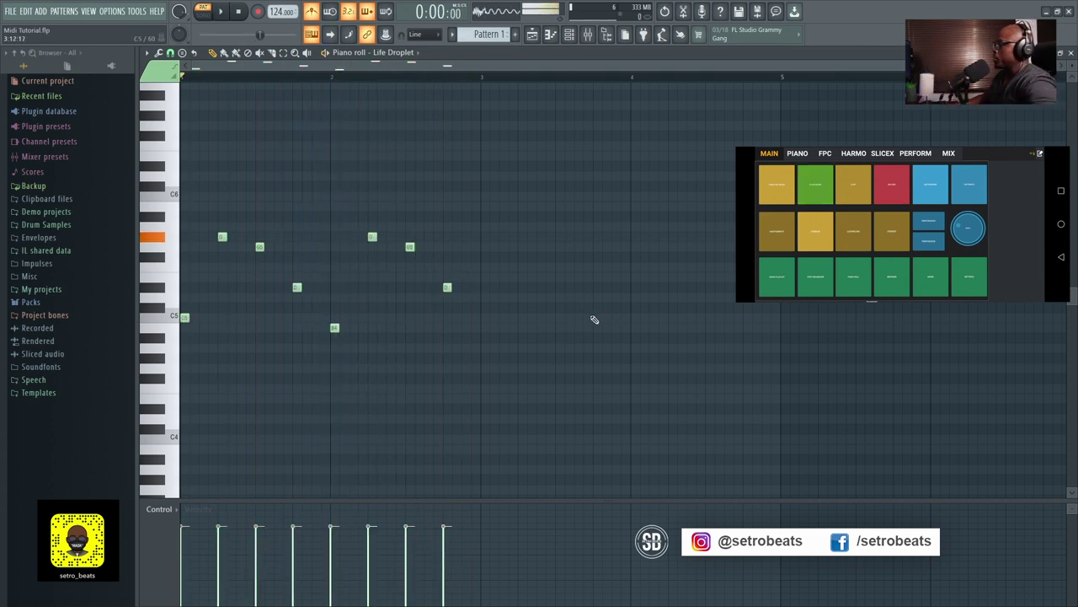
# Duplicate the two-bar Life Droplet melody into bars 3 and 4, close the piano roll and play the pattern
pyautogui.moveTo(565, 394); pyautogui.dragTo(94, 172)
pyautogui.moveTo(183, 319); pyautogui.dragTo(485, 329)
pyautogui.keyDown('ctrl'); pyautogui.click(491, 342); pyautogui.keyUp('ctrl')
pyautogui.click(1070, 55)
pyautogui.press('space')
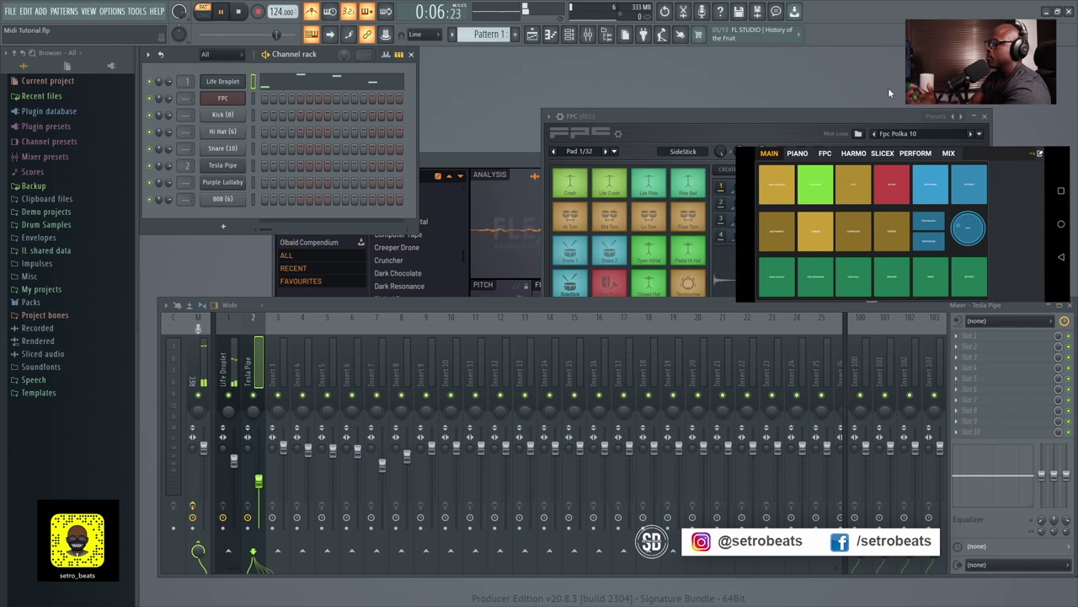
# Record a snare part on the Snare (10) channel over the melody in Pattern 1
pyautogui.press('space')
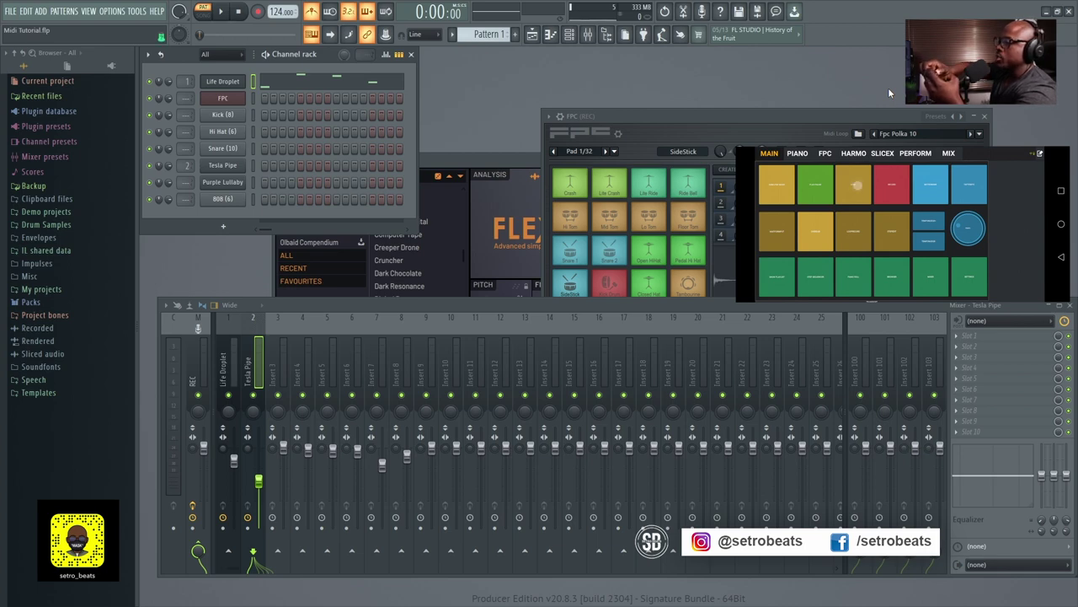
pyautogui.press('space')
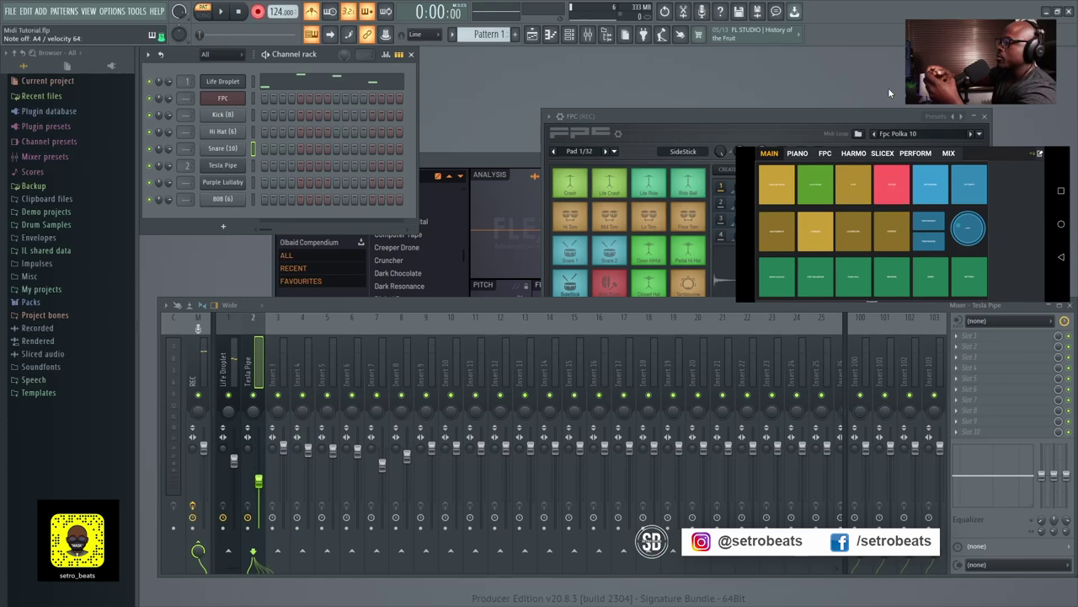
pyautogui.press('space')
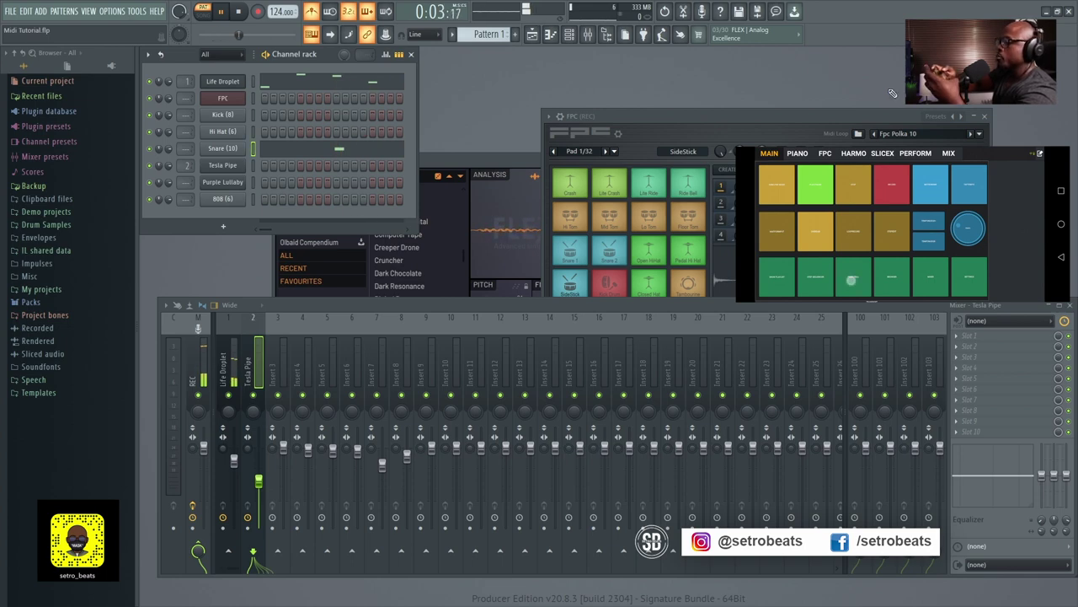
# Quantize the recorded Snare (10) notes in the piano roll and close it
pyautogui.press('F7')
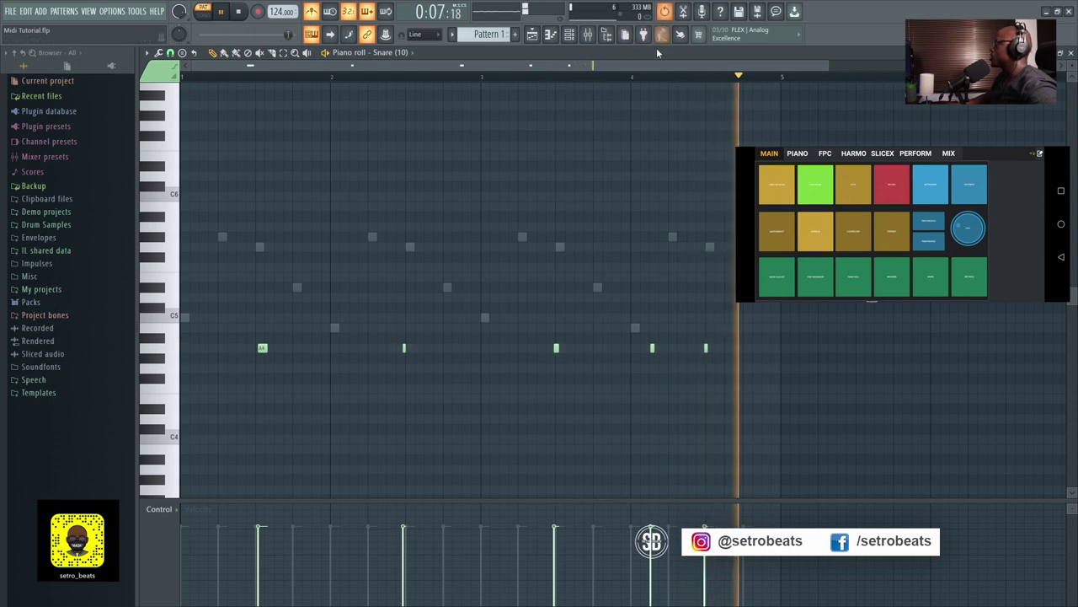
pyautogui.hotkey('ctrl', 'q')
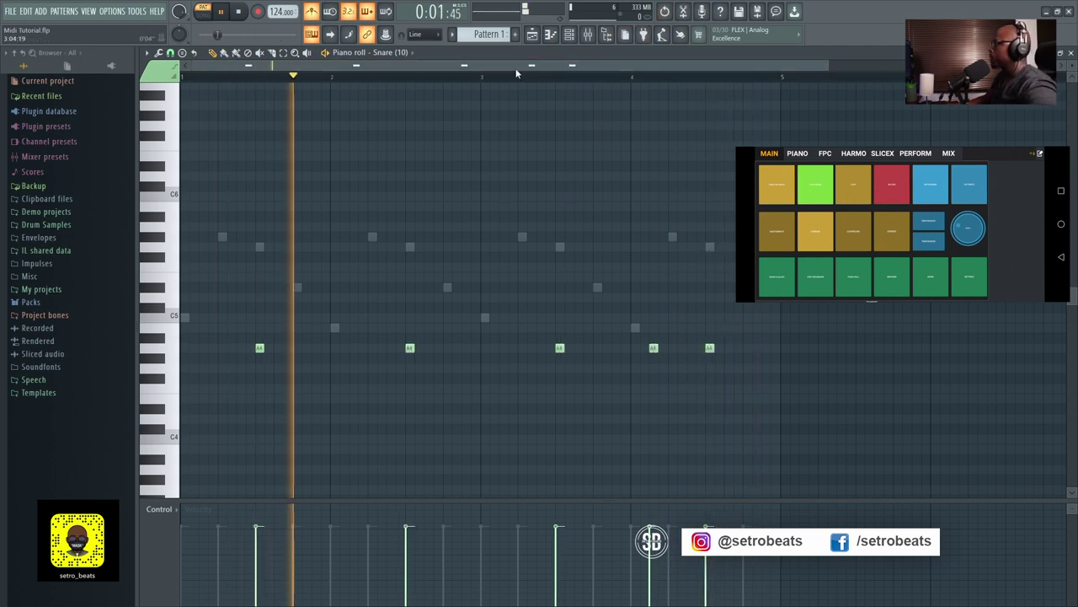
pyautogui.click(1071, 52)
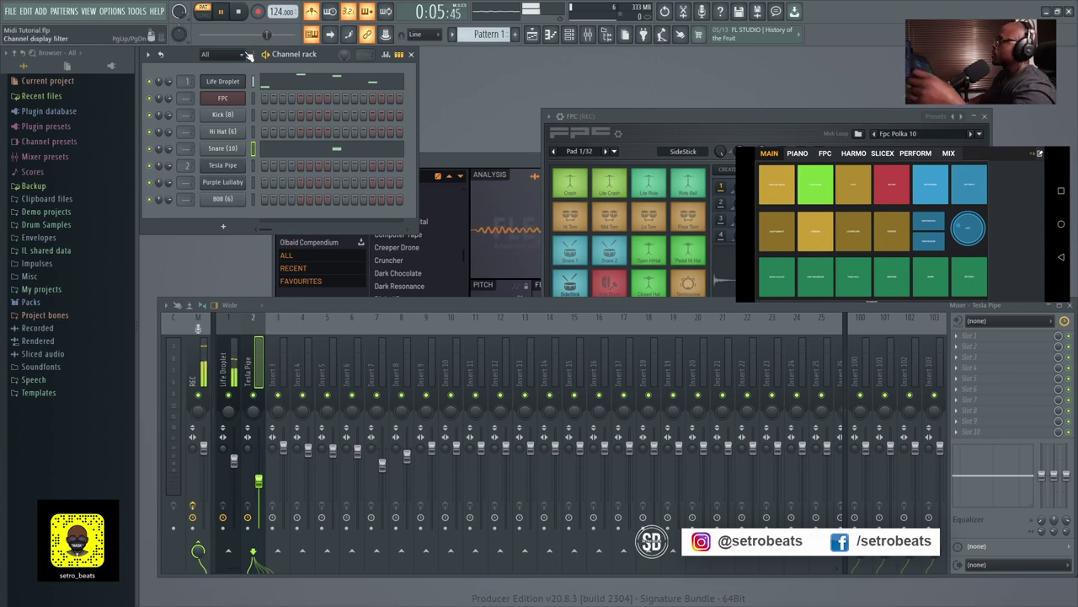
# Open the Tesla Pipe instrument and record a hi-hat part on the Hi Hat (6) channel
pyautogui.click(222, 165)
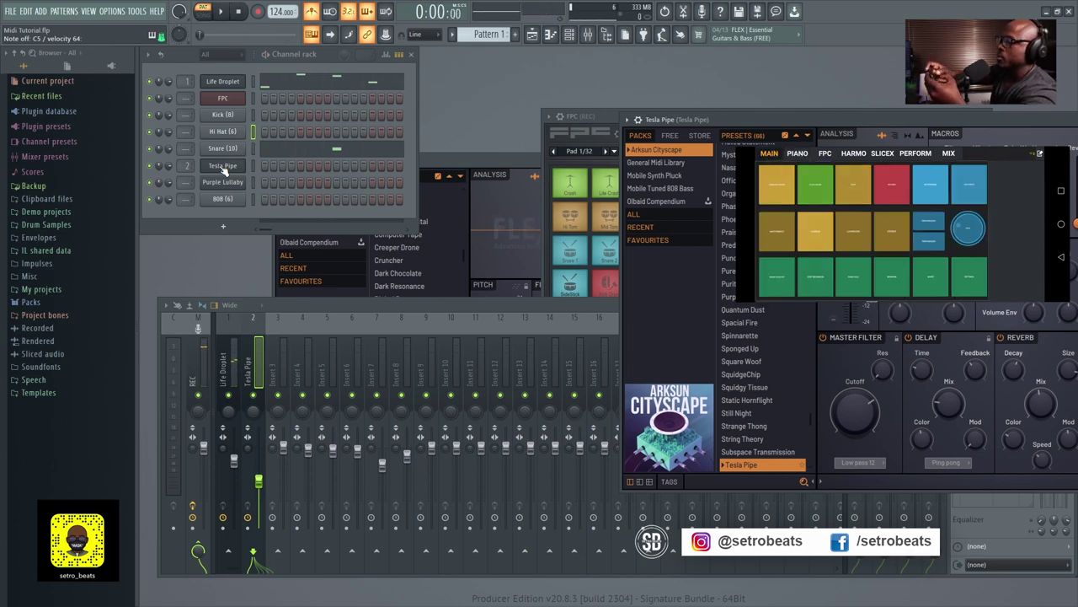
pyautogui.press('space')
pyautogui.press('space')
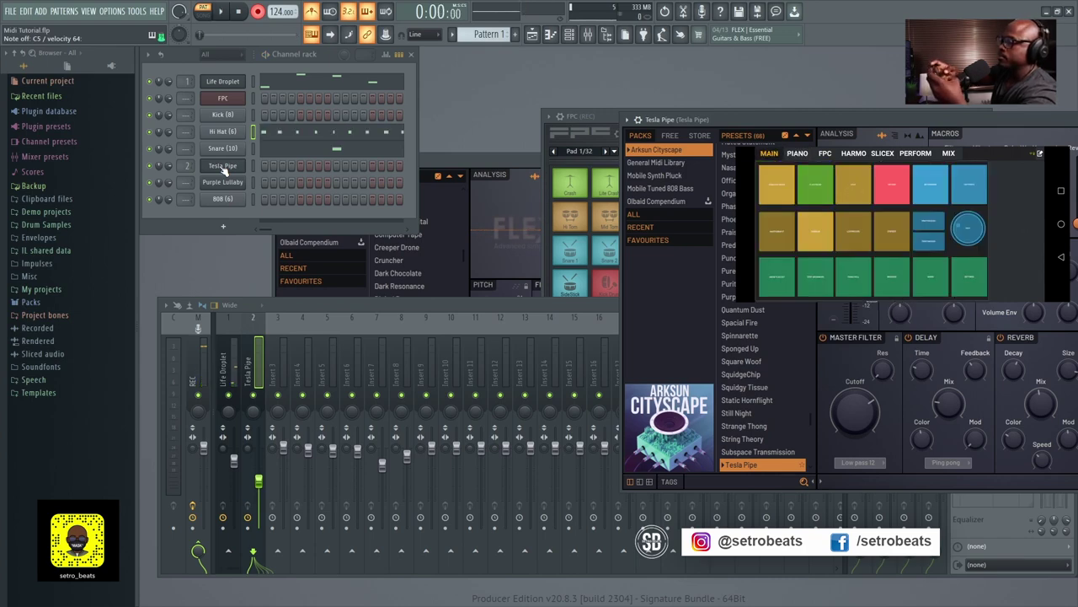
# Quantize the recorded Hi Hat (6) notes in the piano roll and close it
pyautogui.press('F7')
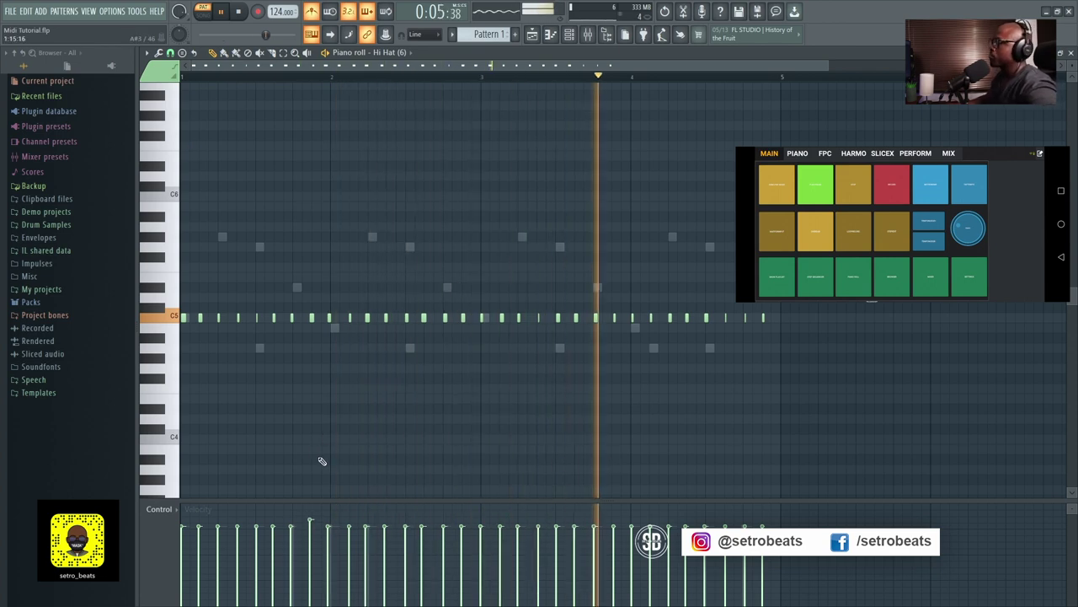
pyautogui.hotkey('ctrl', 'q')
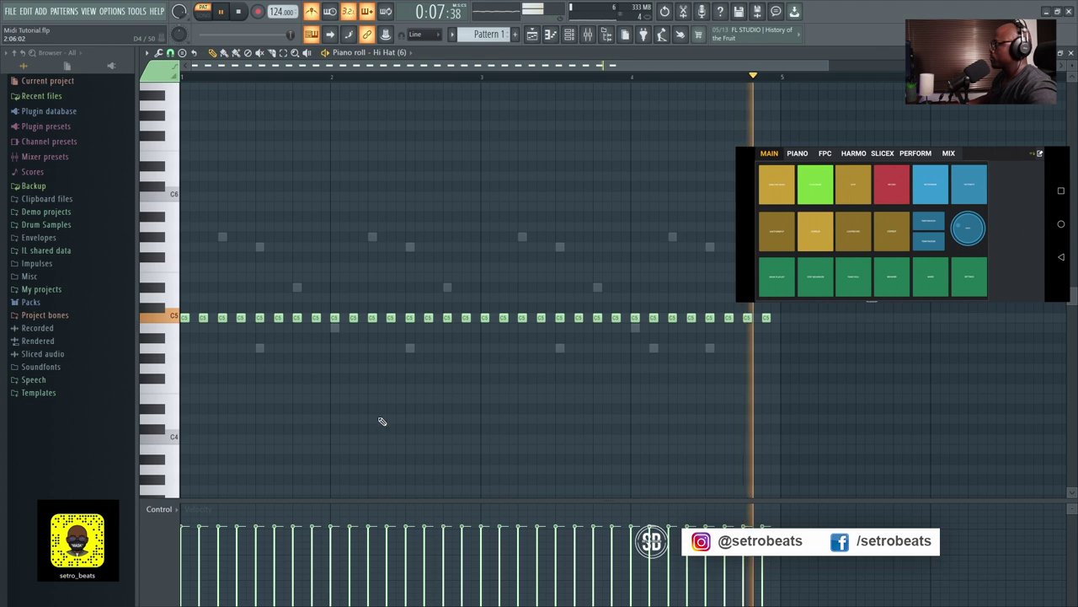
pyautogui.click(1071, 53)
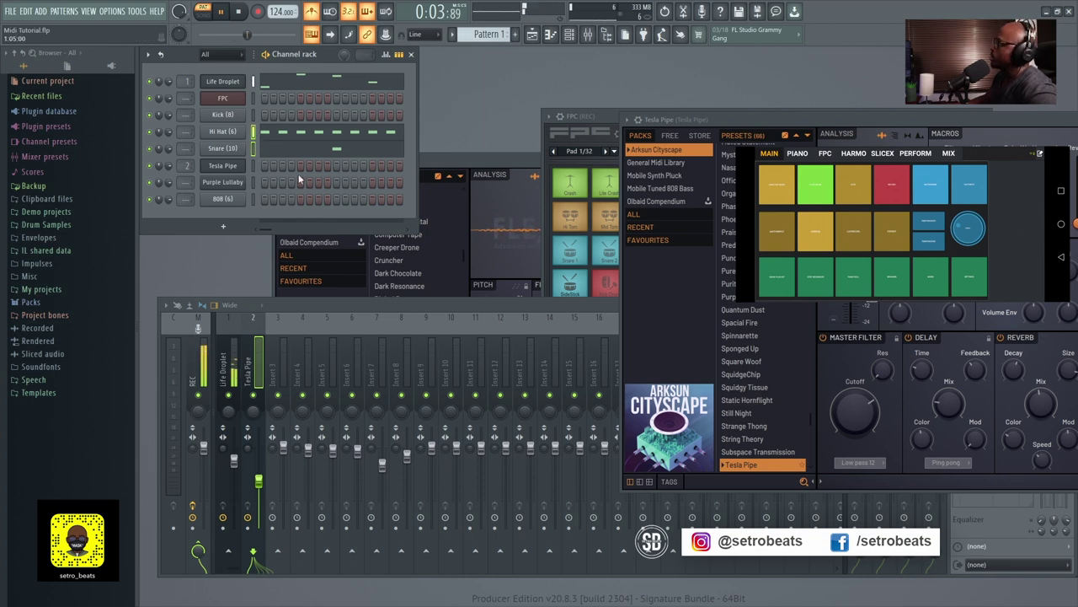
# Route Hi Hat (6) to mixer track 3 and Snare (10) to track 4, lower both faders and close the mixer
pyautogui.rightClick(269, 377)
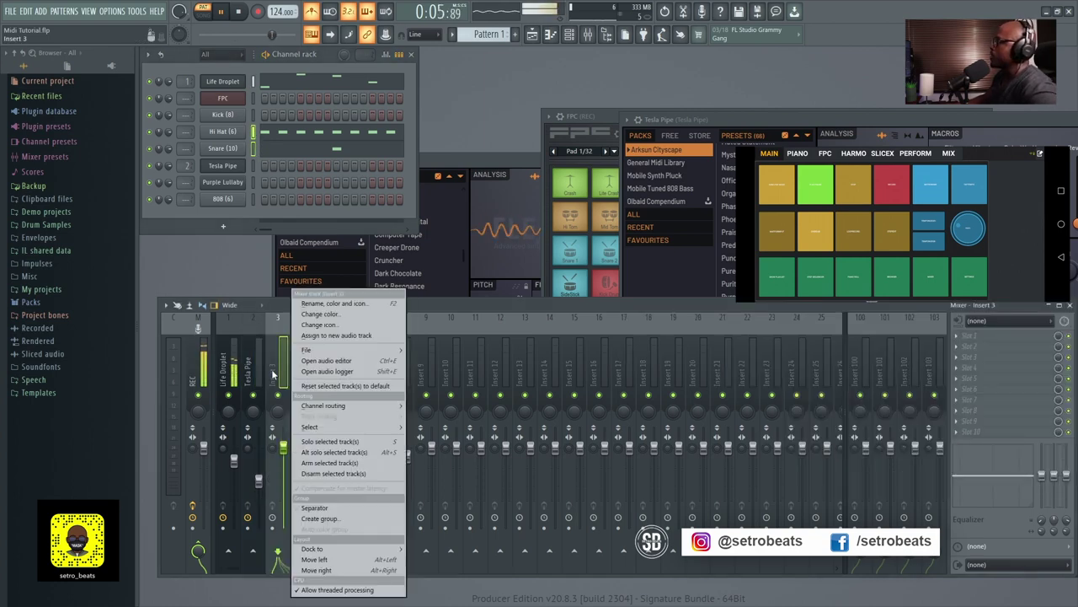
pyautogui.moveTo(335, 408)
pyautogui.click(439, 417)
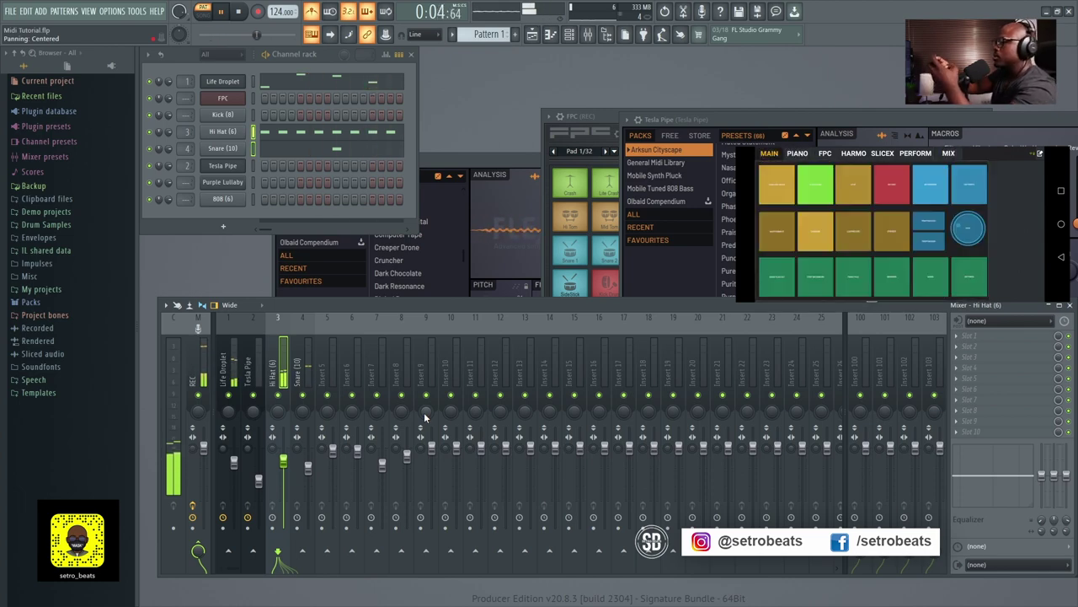
pyautogui.press('F9')
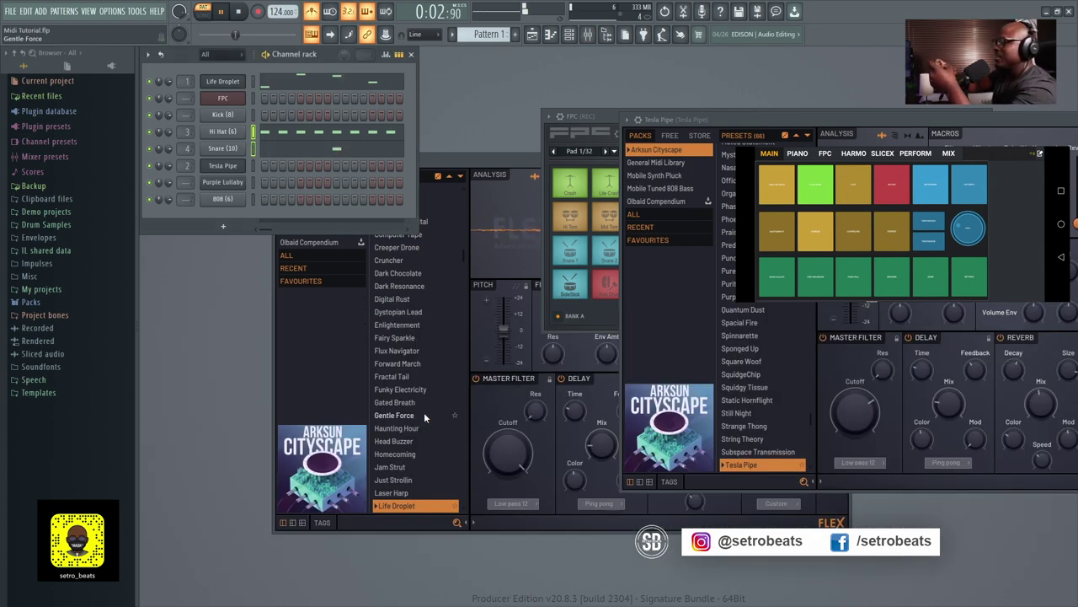
# Set the tempo to 120.9 BPM, then select the 808 (6) channel and play the pattern
pyautogui.press('space')
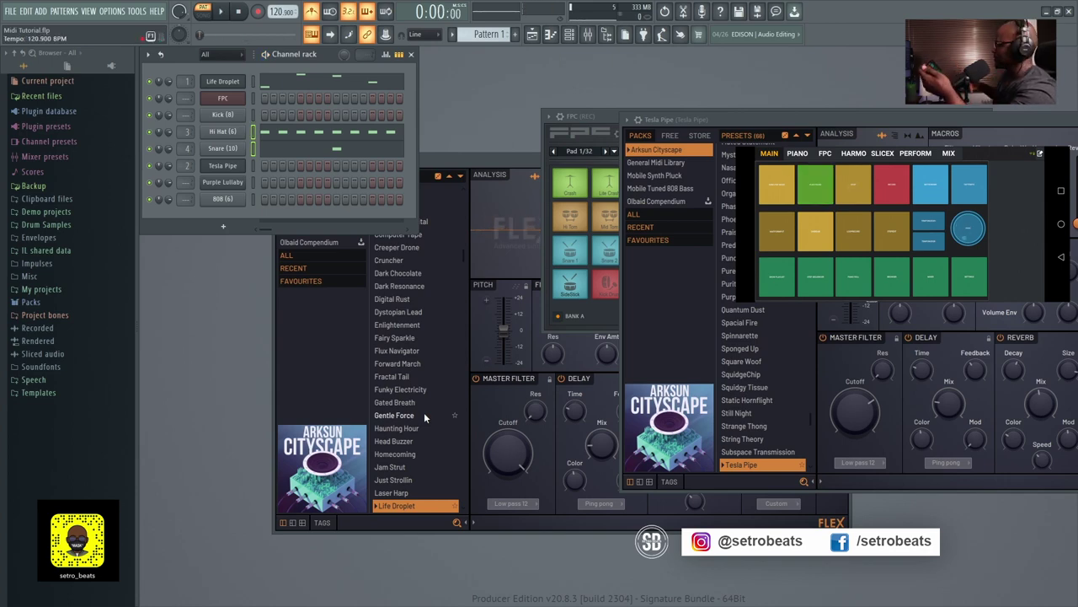
pyautogui.click(252, 200)
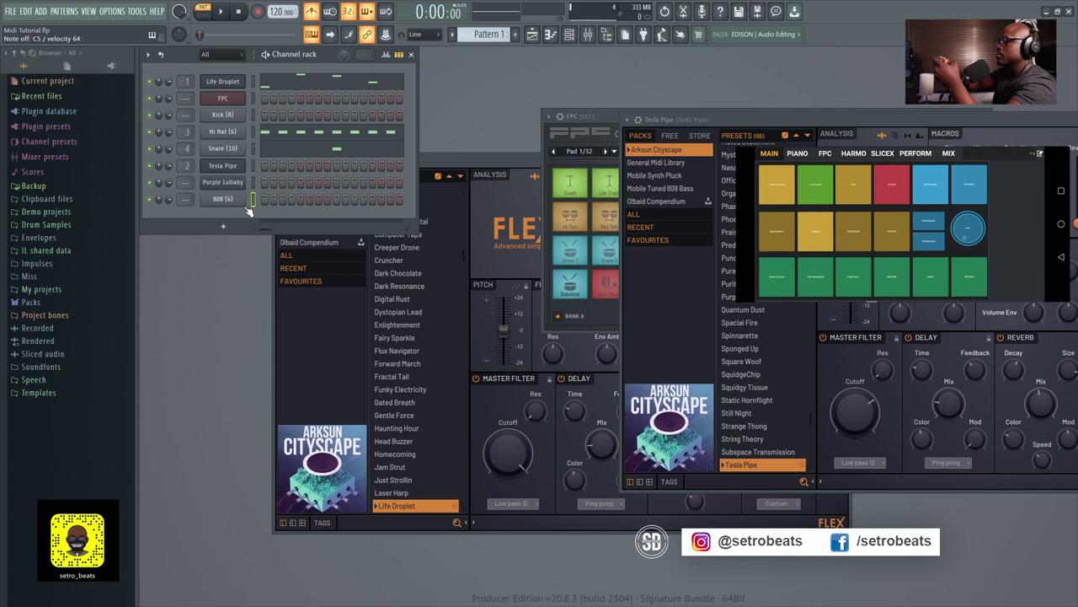
pyautogui.press('space')
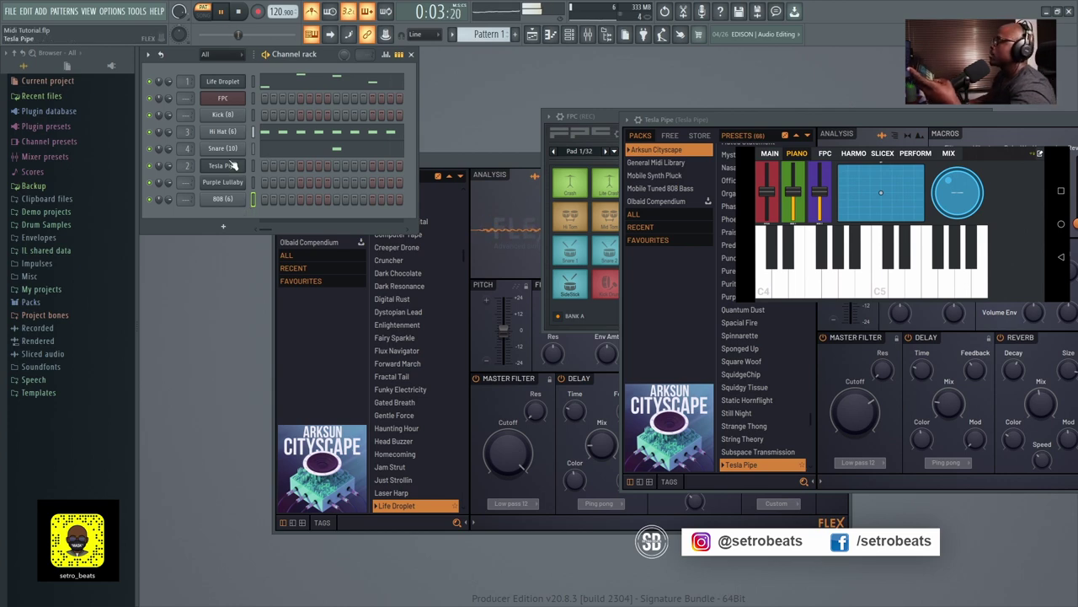
# Enable the volume envelope of the 808 (6) channel and record an 808 part on C5 in Pattern 1
pyautogui.click(224, 202)
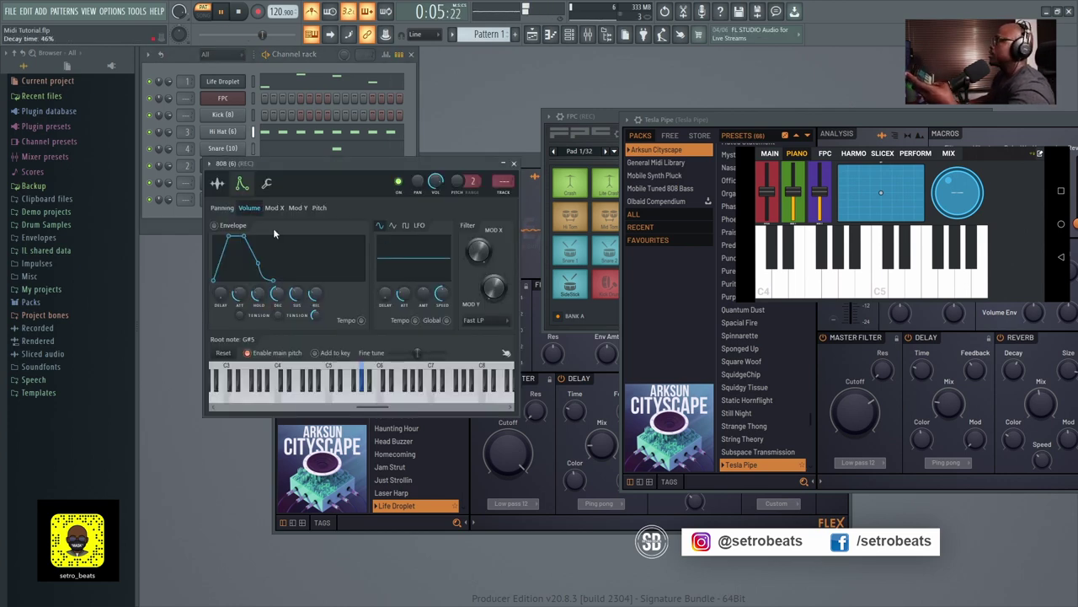
pyautogui.click(240, 10)
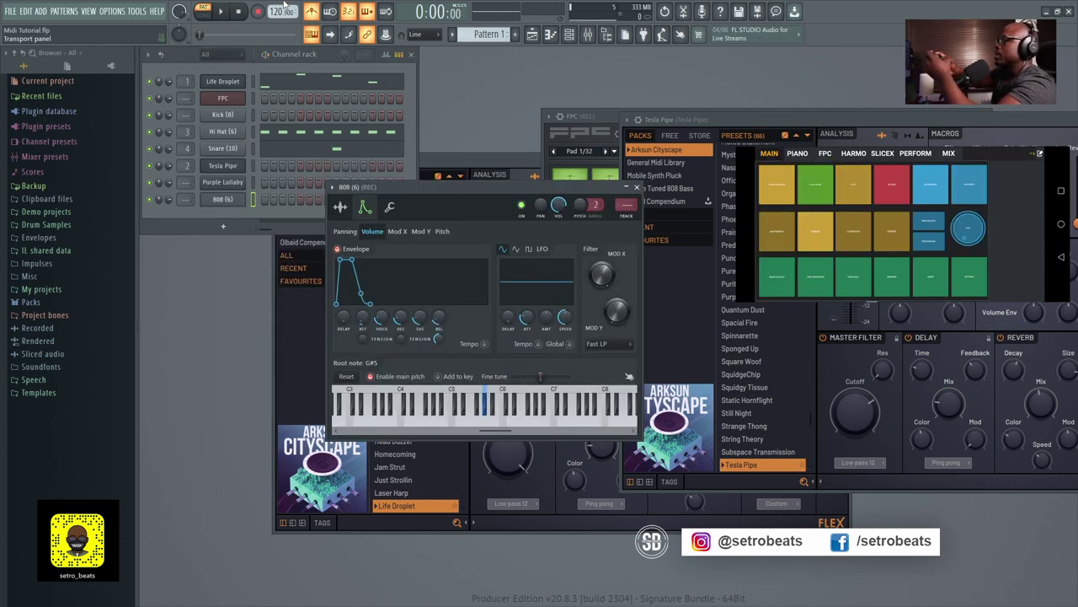
pyautogui.press('r')
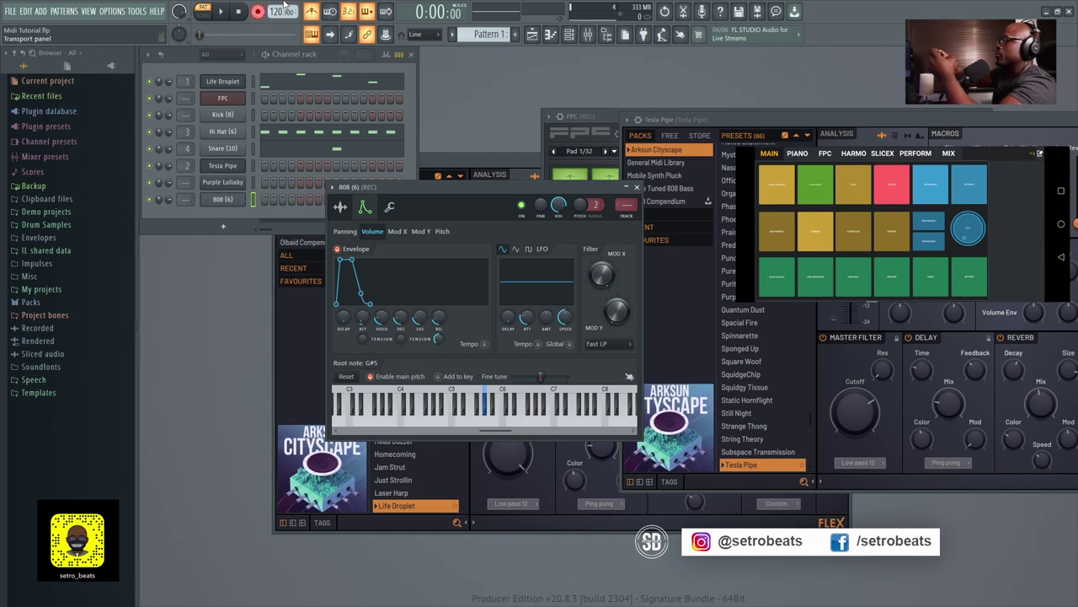
pyautogui.press('space')
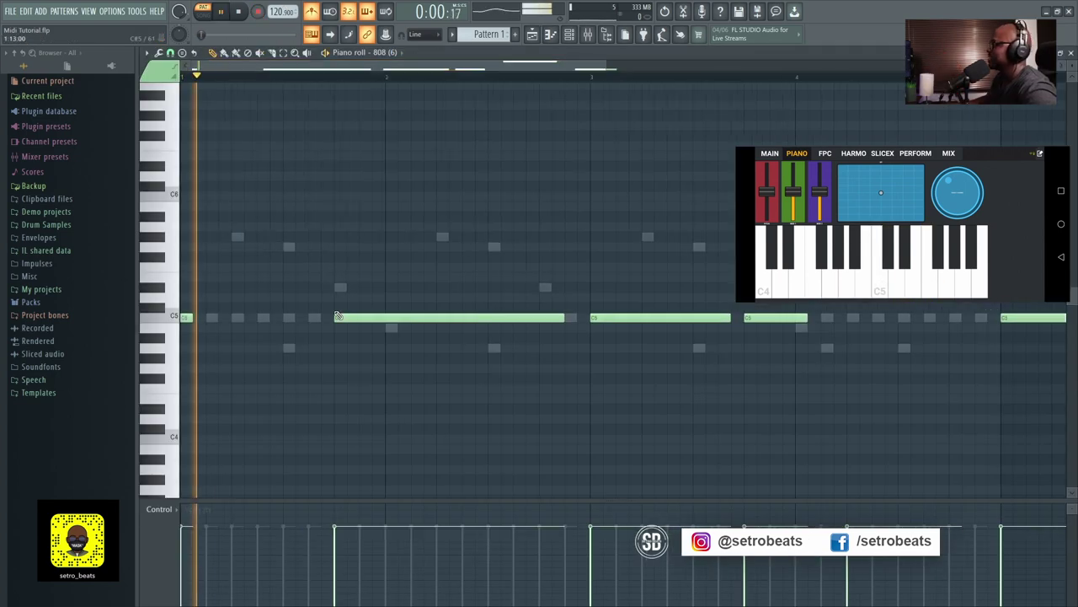
# Extend the first 808 (6) note almost to the second note and delete the extra note at bar 5
pyautogui.press('space')
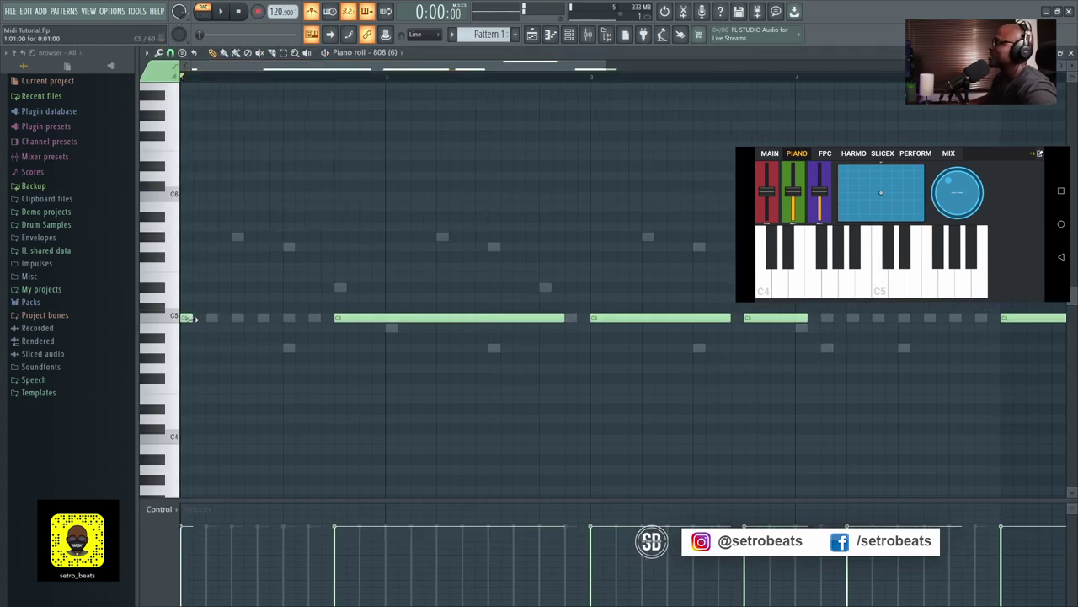
pyautogui.moveTo(190, 318); pyautogui.dragTo(292, 329)
pyautogui.scroll(-1, 939, 339)
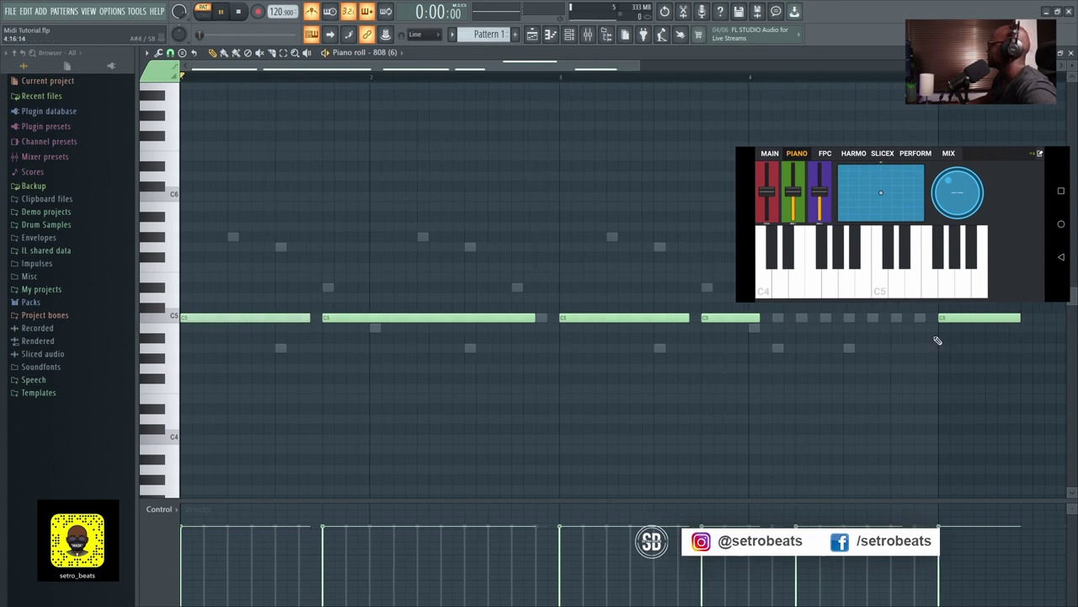
pyautogui.press('space')
pyautogui.rightClick(954, 317)
pyautogui.press('space')
# Lengthen the 808 (6) volume envelope while the pattern plays, raising the decay and setting the hold time to 27%
pyautogui.click(569, 34)
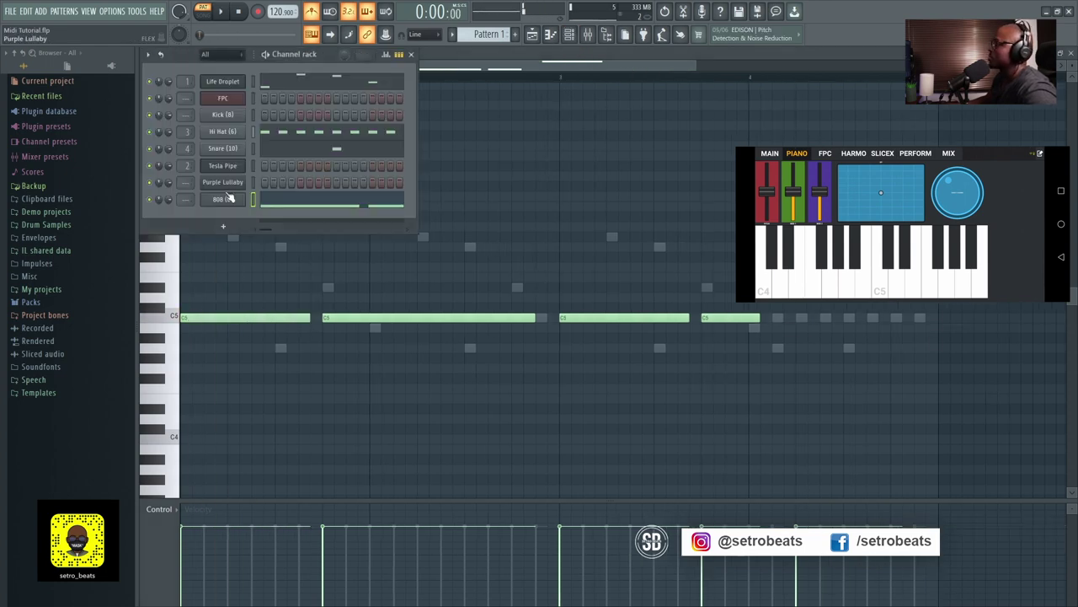
pyautogui.click(233, 198)
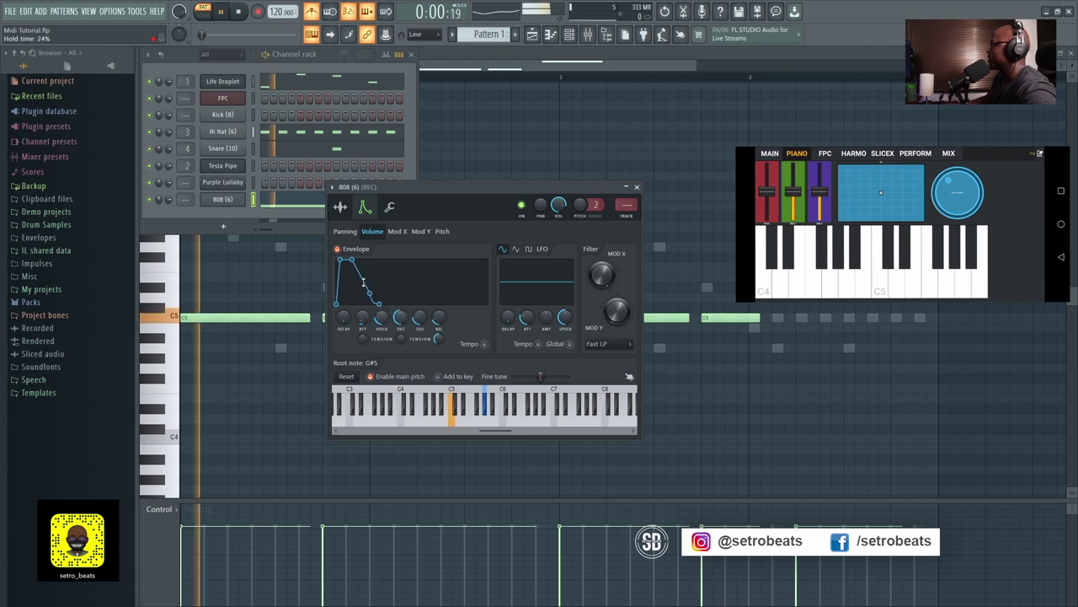
pyautogui.press('space')
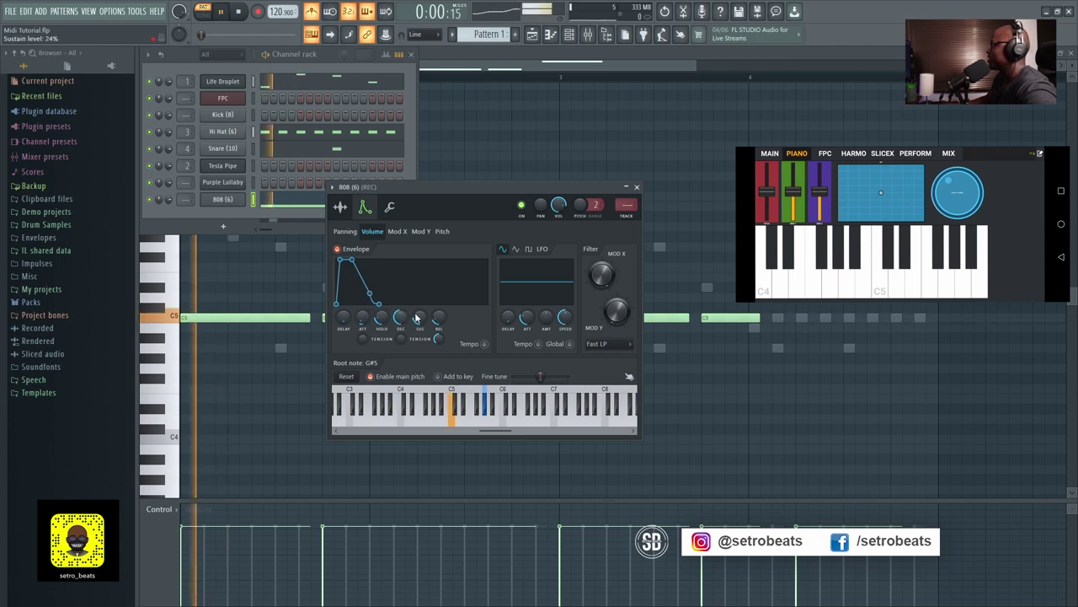
pyautogui.moveTo(439, 318); pyautogui.dragTo(382, 312)
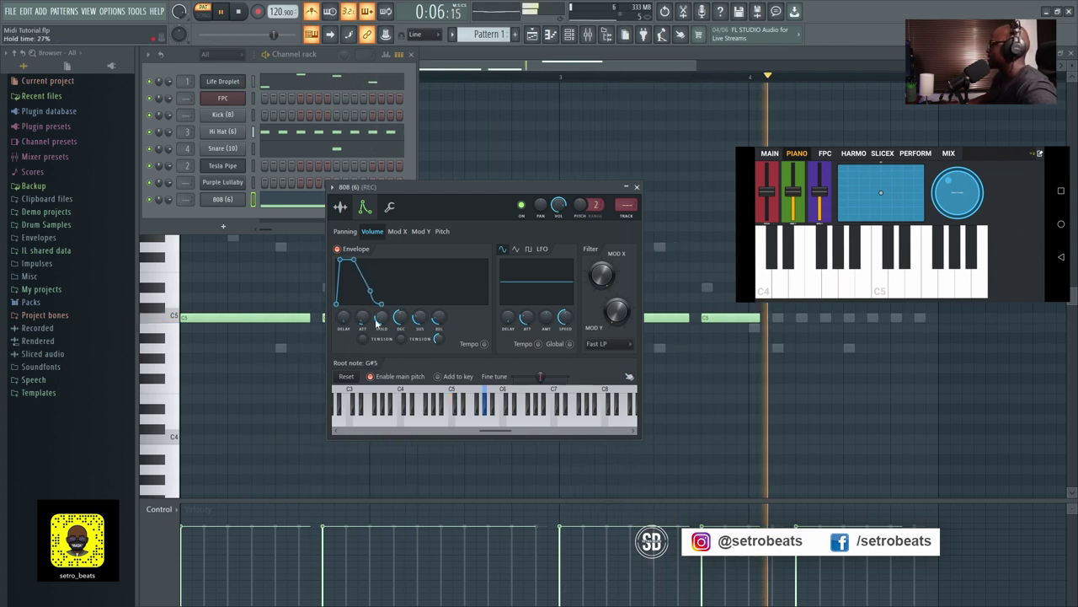